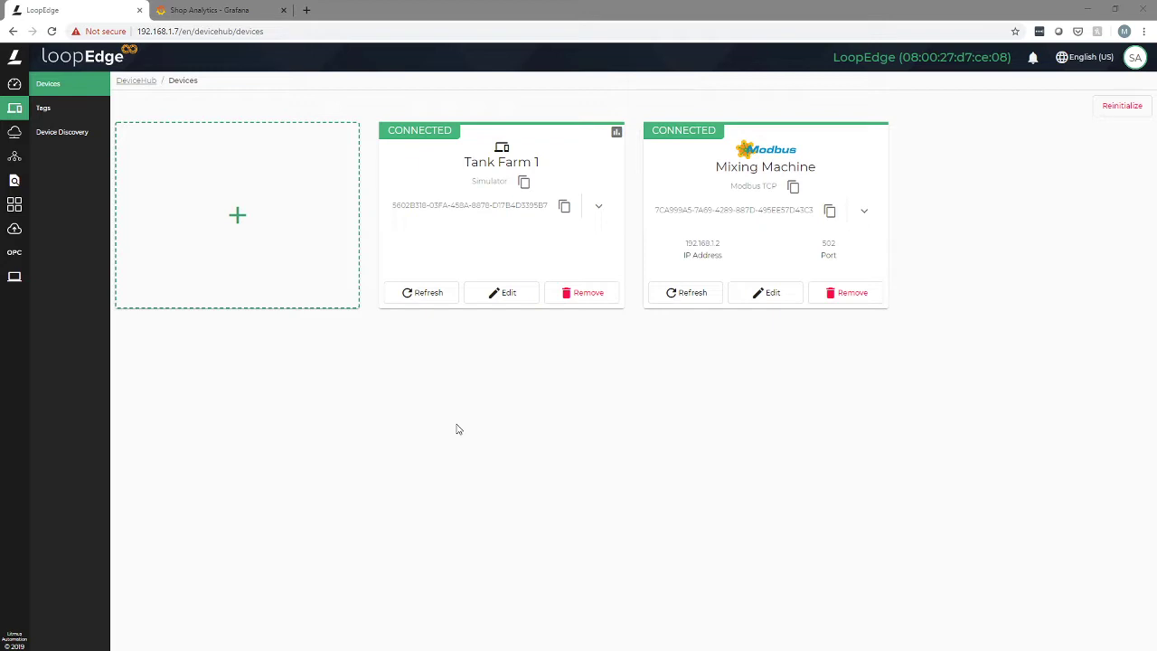
# - Open the Analytics Instances canvas showing the three Pump 2 temperature flows
pyautogui.click(15, 181)
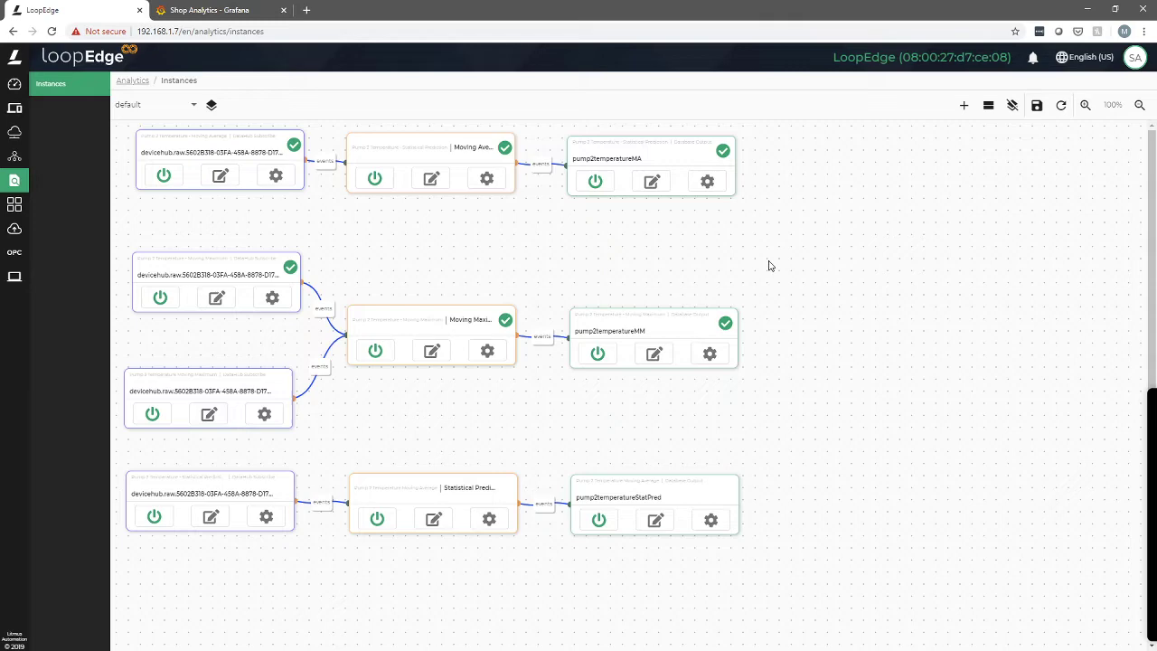
pyautogui.click(222, 179)
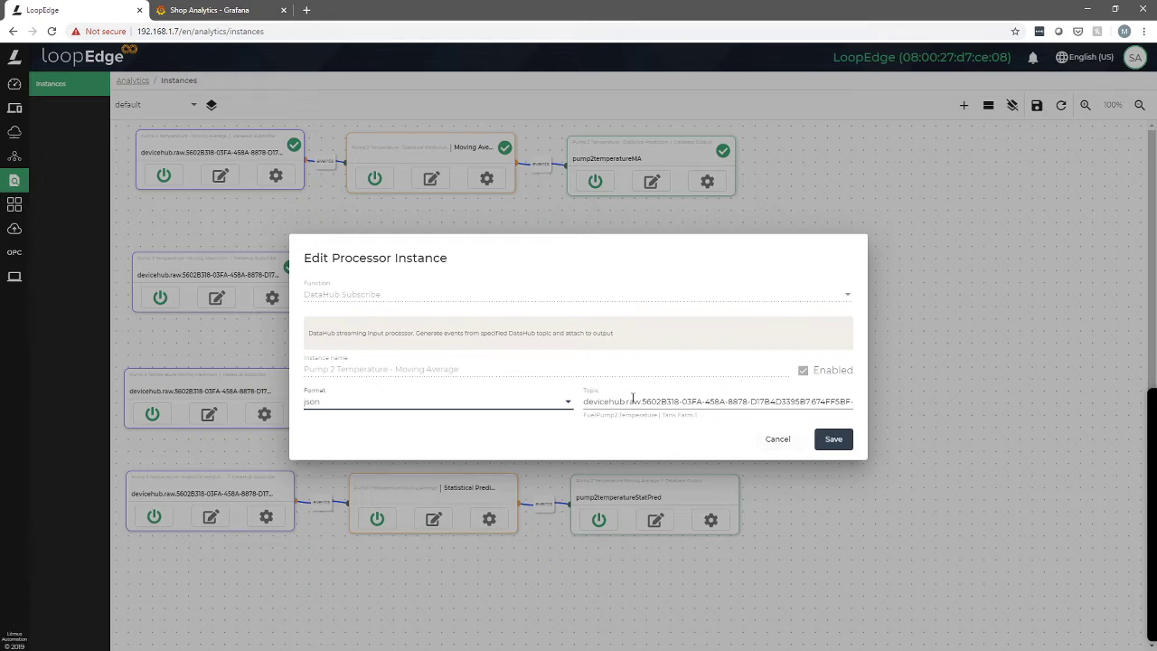
pyautogui.click(776, 439)
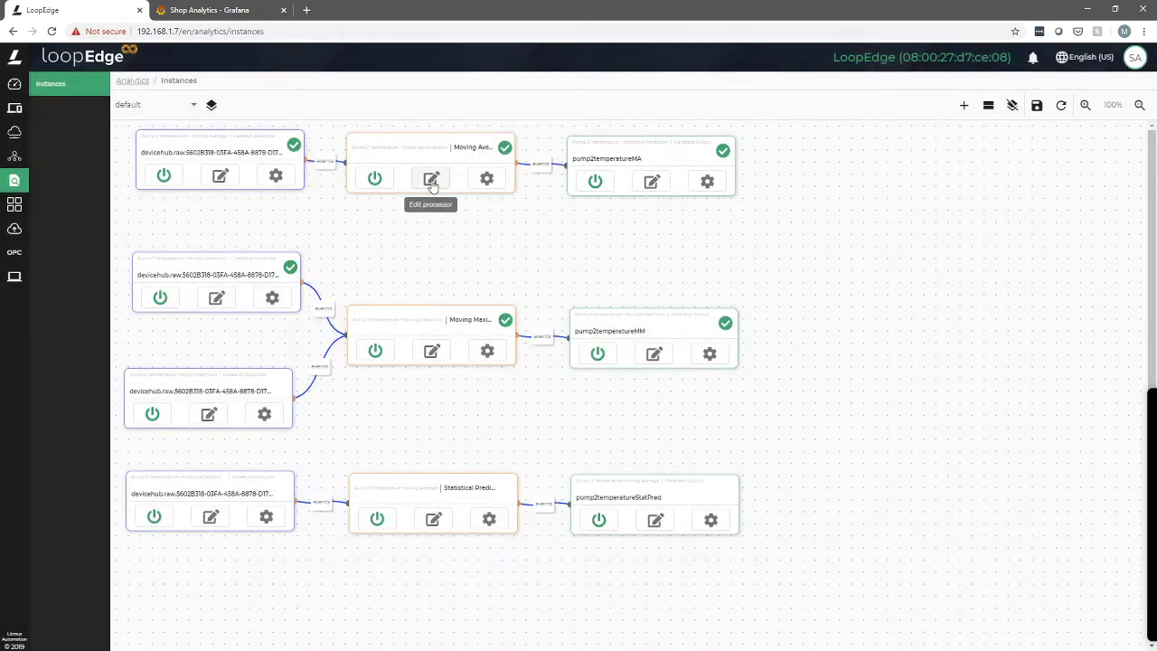
pyautogui.click(432, 180)
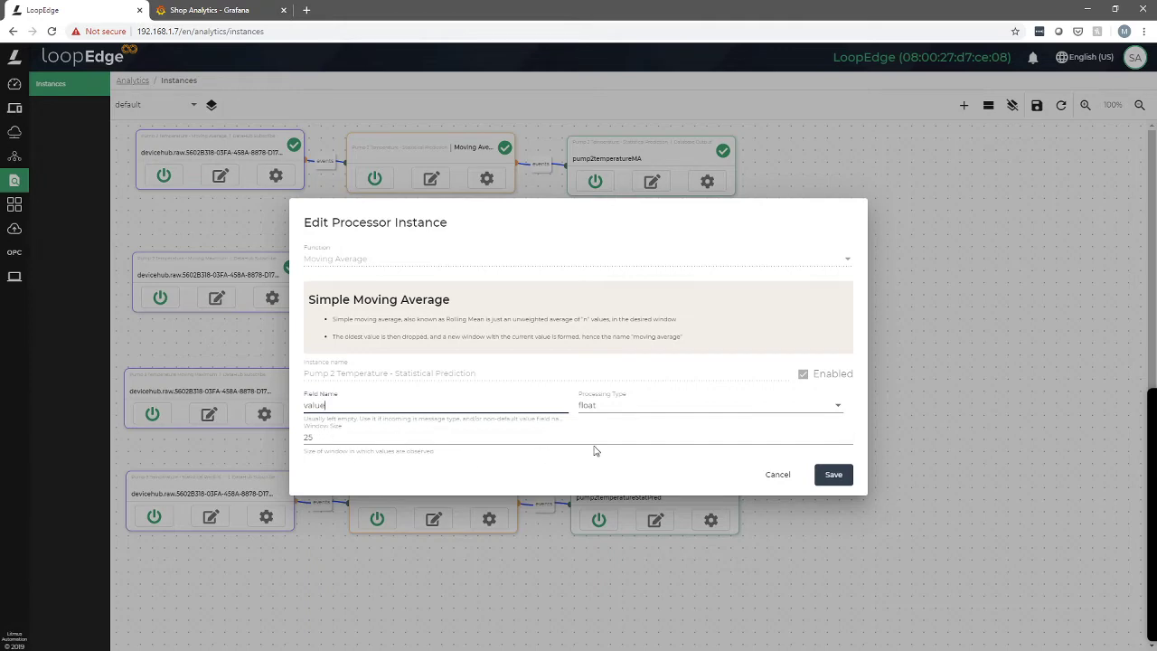
pyautogui.click(776, 474)
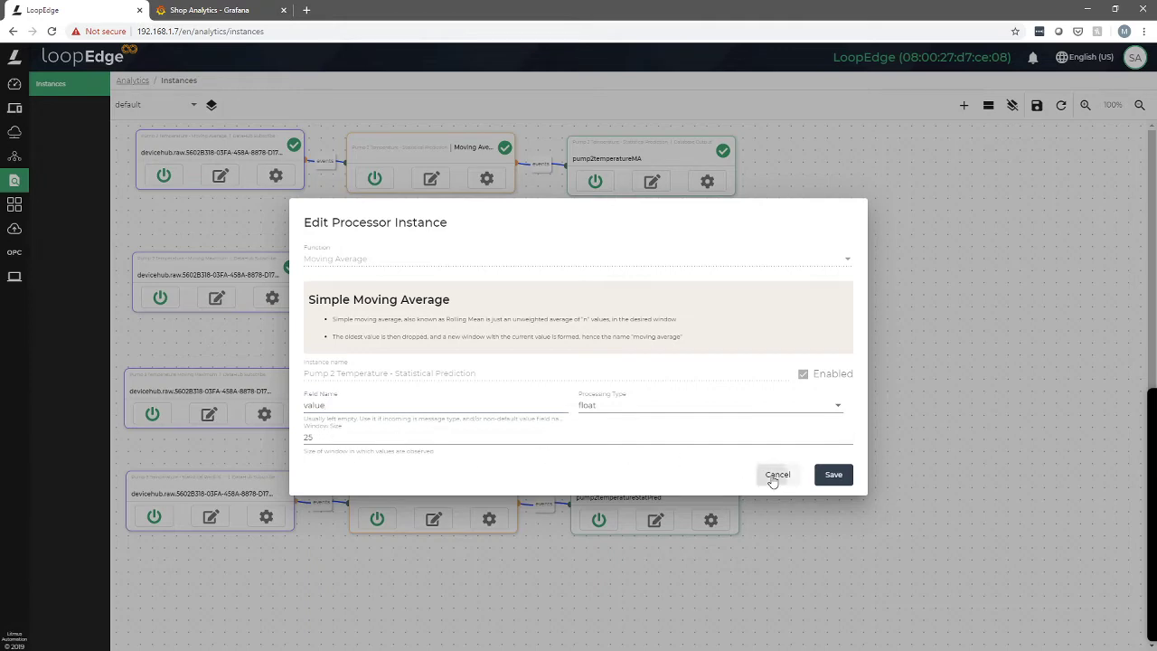
pyautogui.click(652, 183)
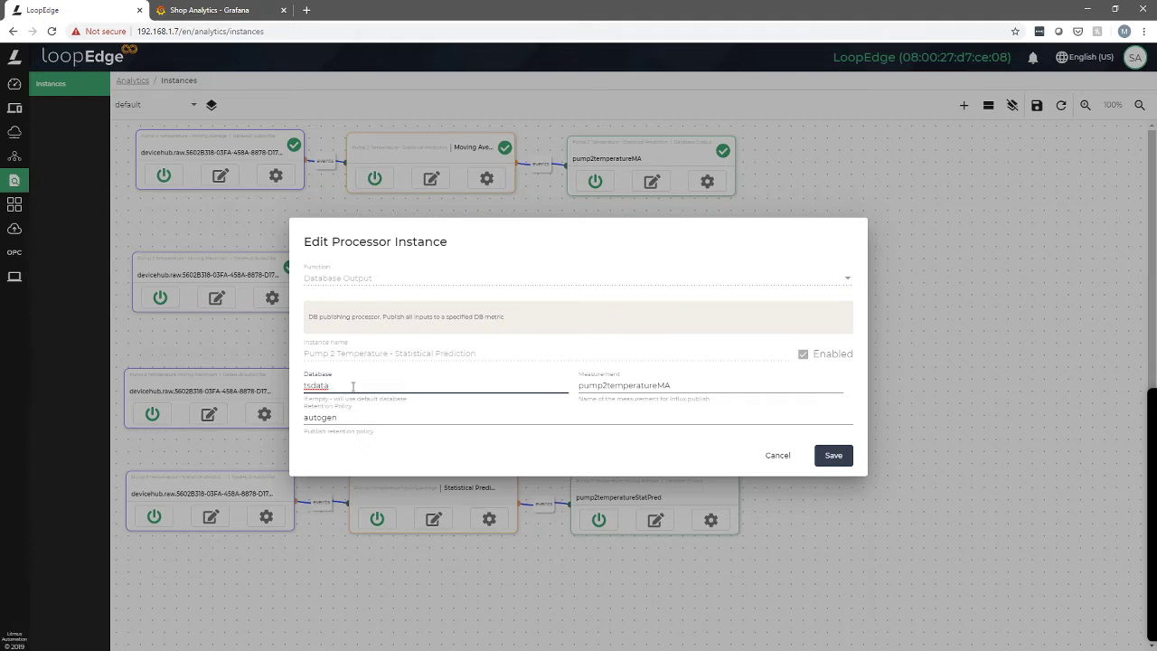
pyautogui.doubleClick(636, 383)
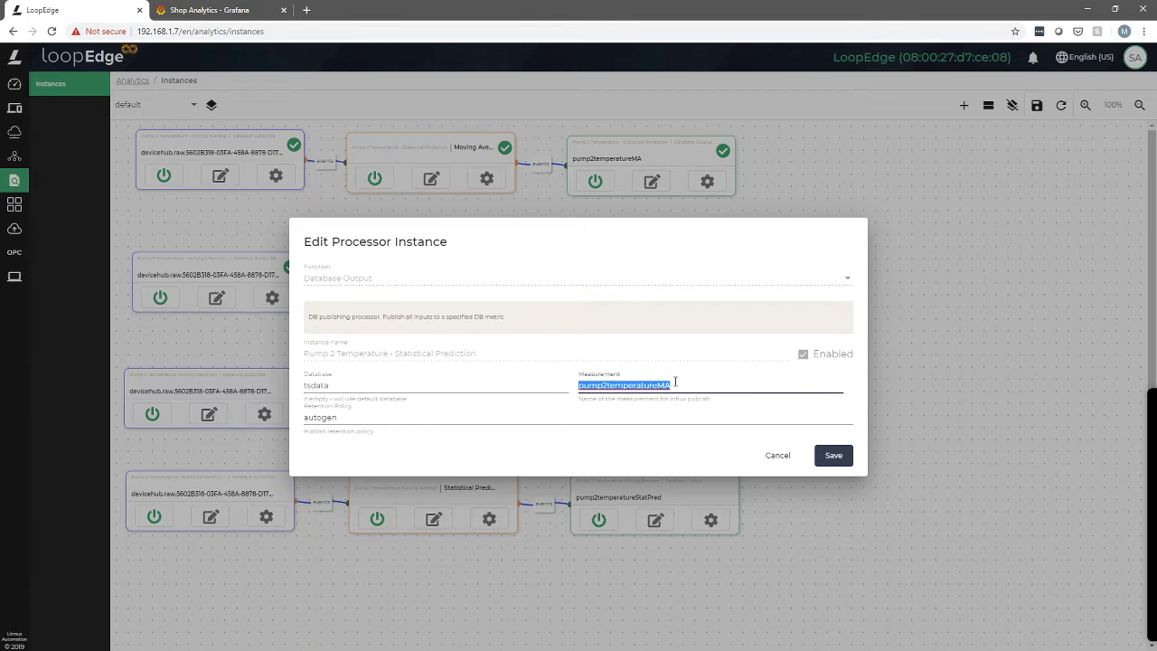
pyautogui.click(775, 460)
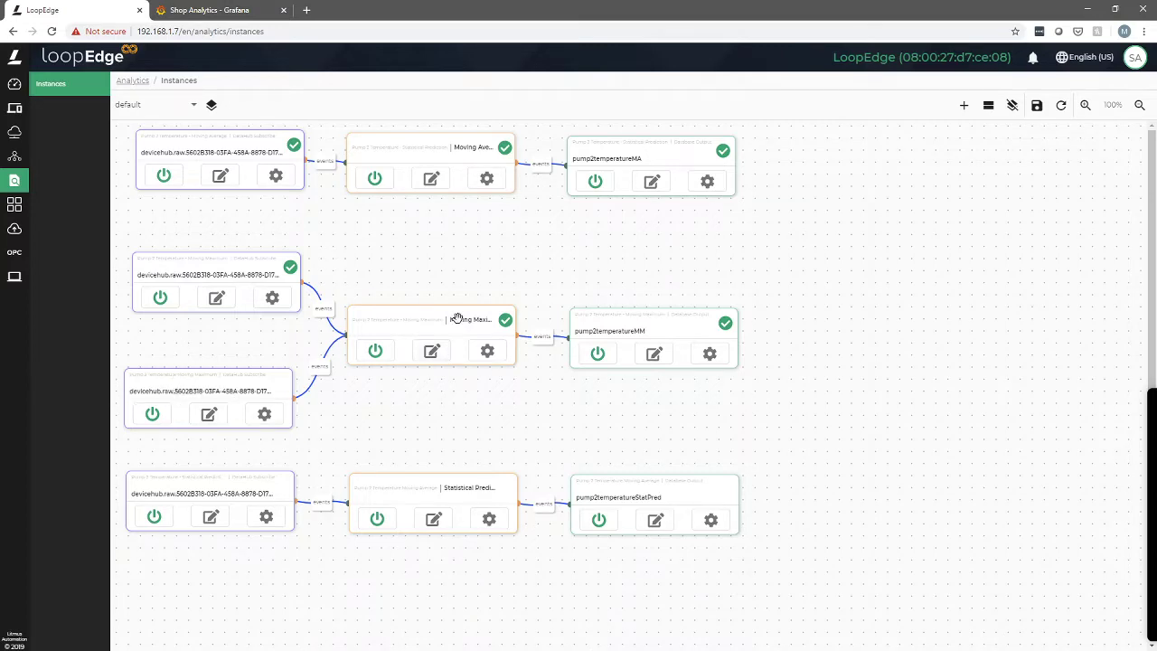
# - Review the Moving Maximum processor (window 25) and the pump2temperatureMM output settings, leaving both unchanged
pyautogui.click(432, 352)
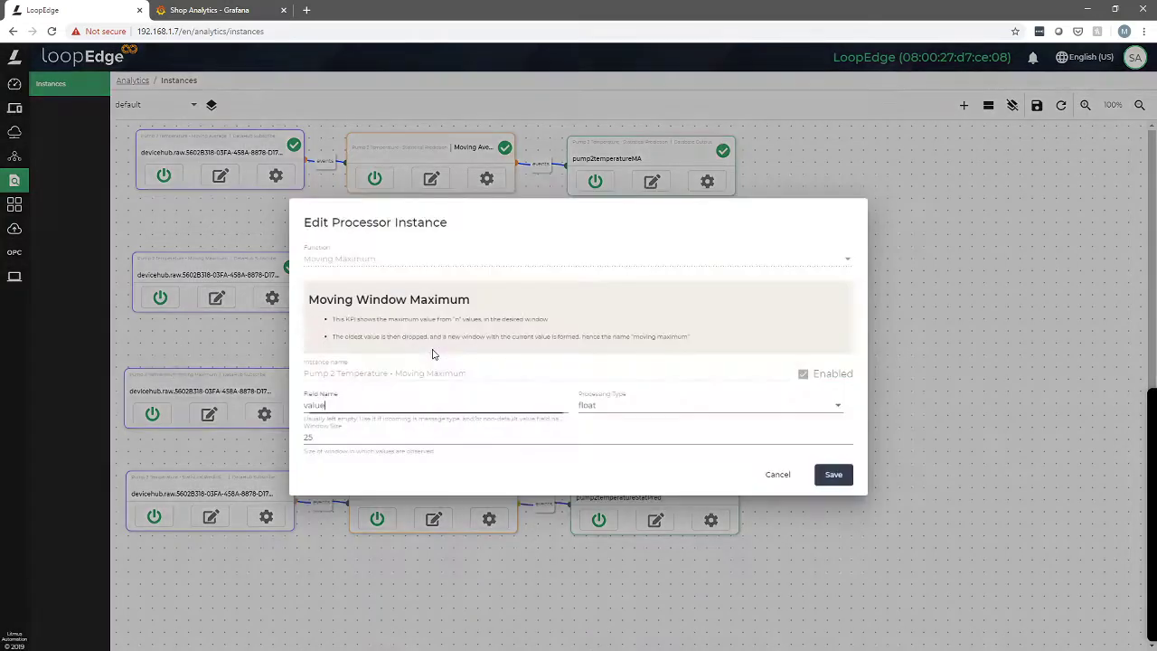
pyautogui.click(326, 434)
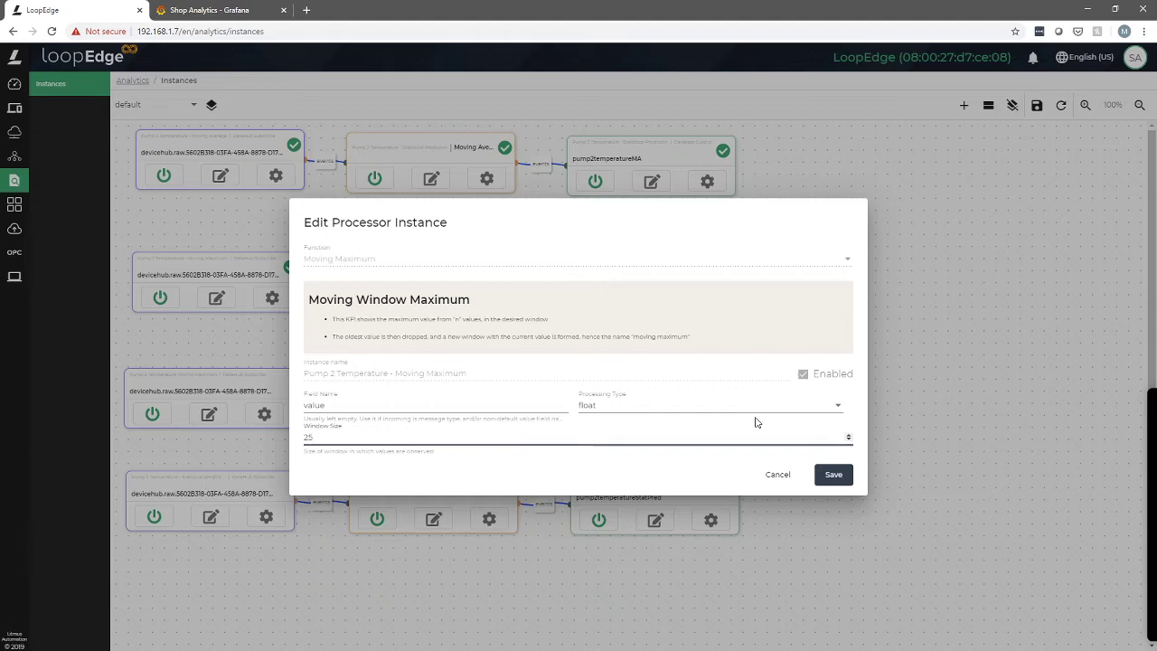
pyautogui.click(777, 476)
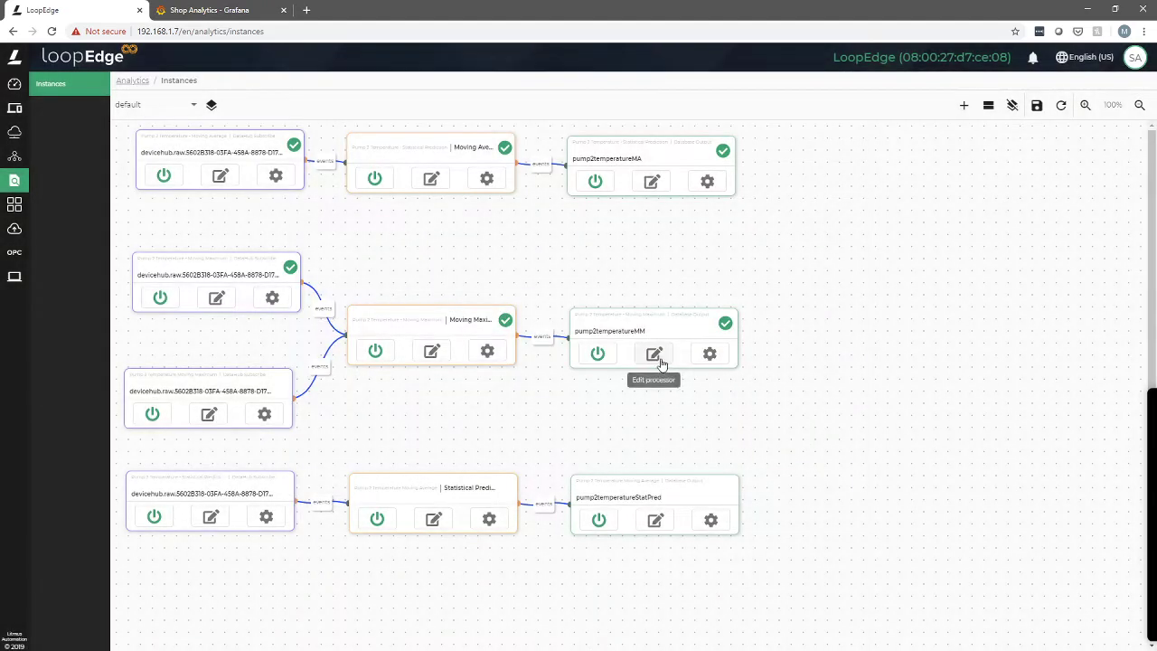
pyautogui.click(655, 355)
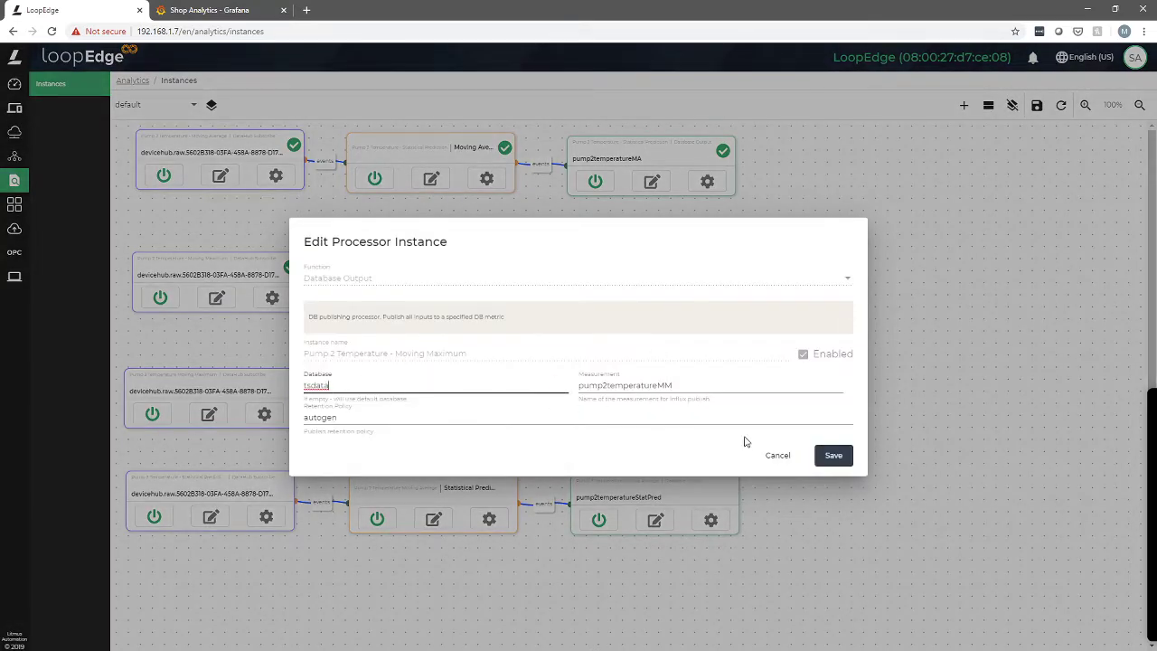
pyautogui.click(776, 455)
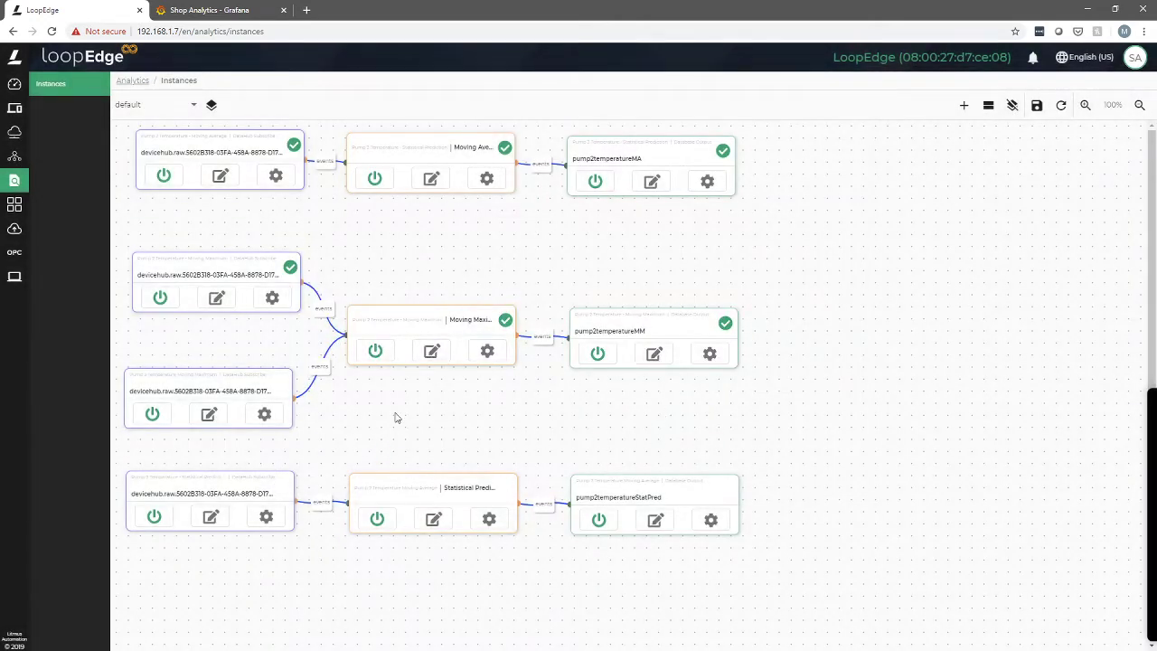
# - Review the Statistical Prediction flow's input, processor and pump2temperatureStatPred output, closing each unchanged
pyautogui.click(210, 517)
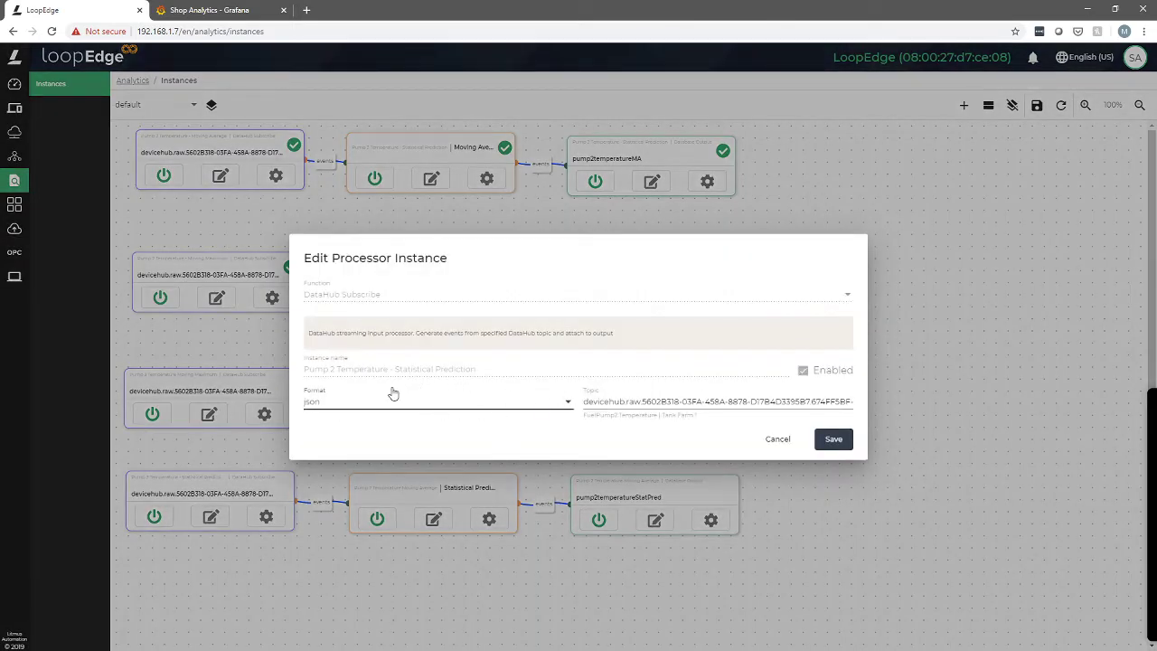
pyautogui.click(782, 441)
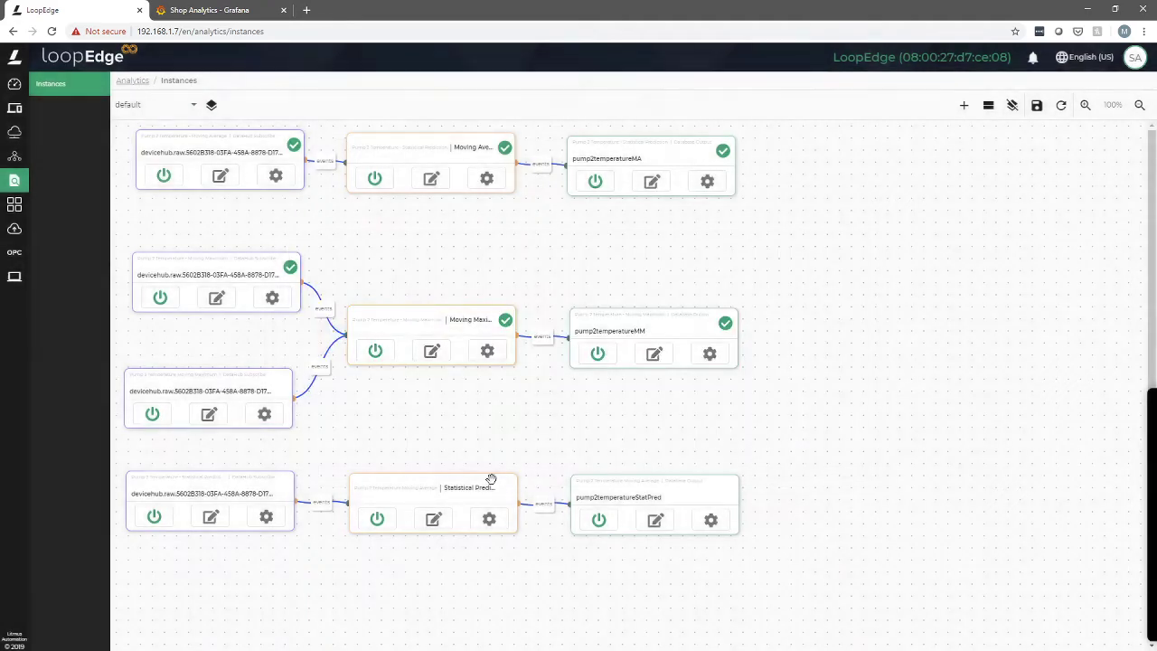
pyautogui.click(433, 521)
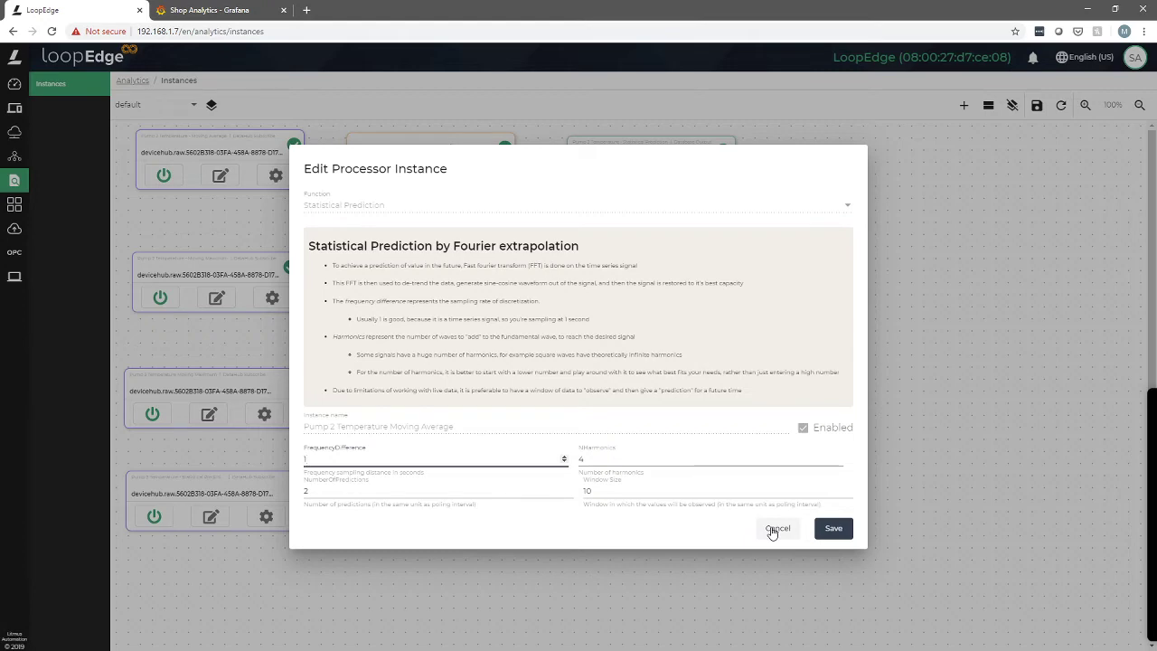
pyautogui.click(775, 529)
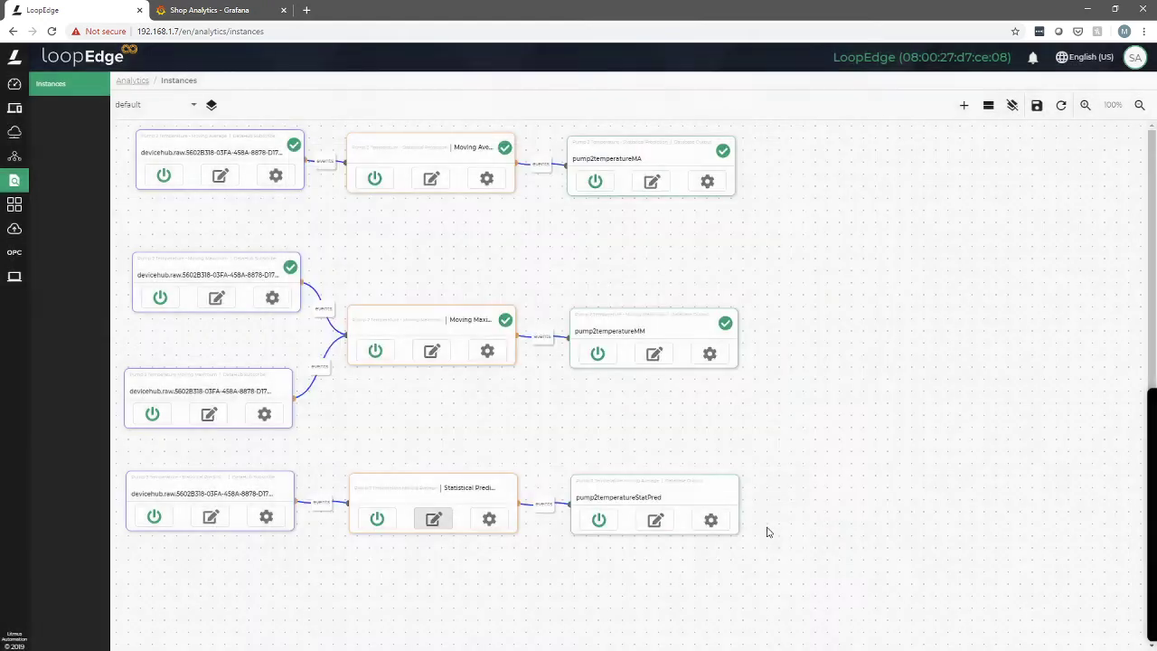
pyautogui.click(656, 522)
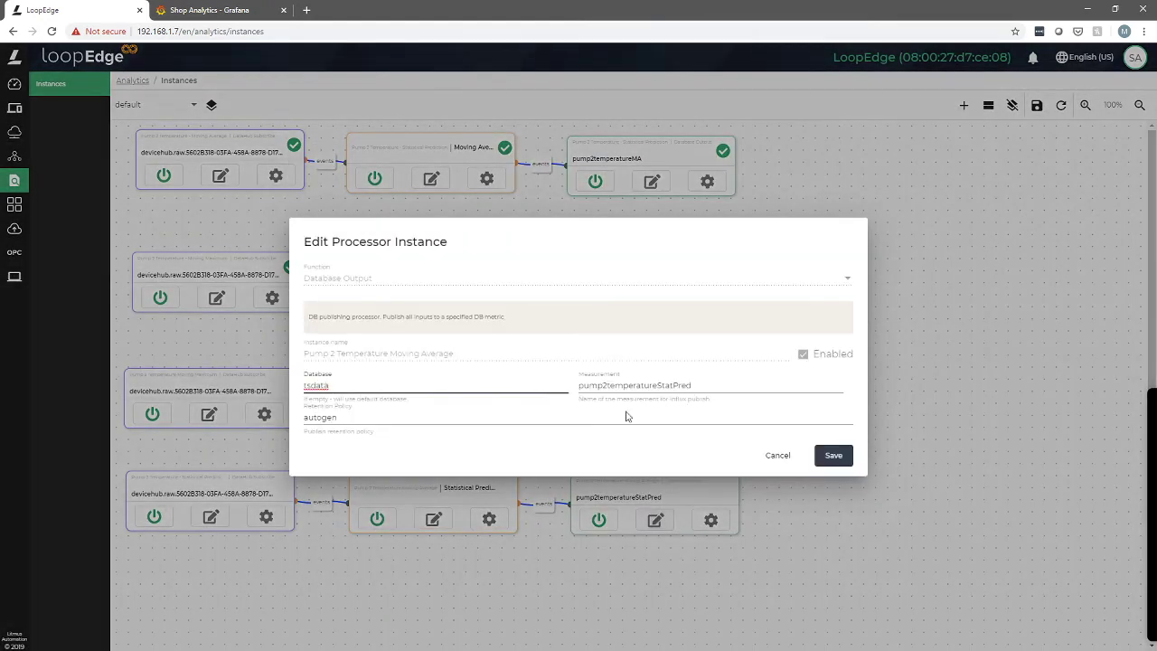
pyautogui.click(776, 459)
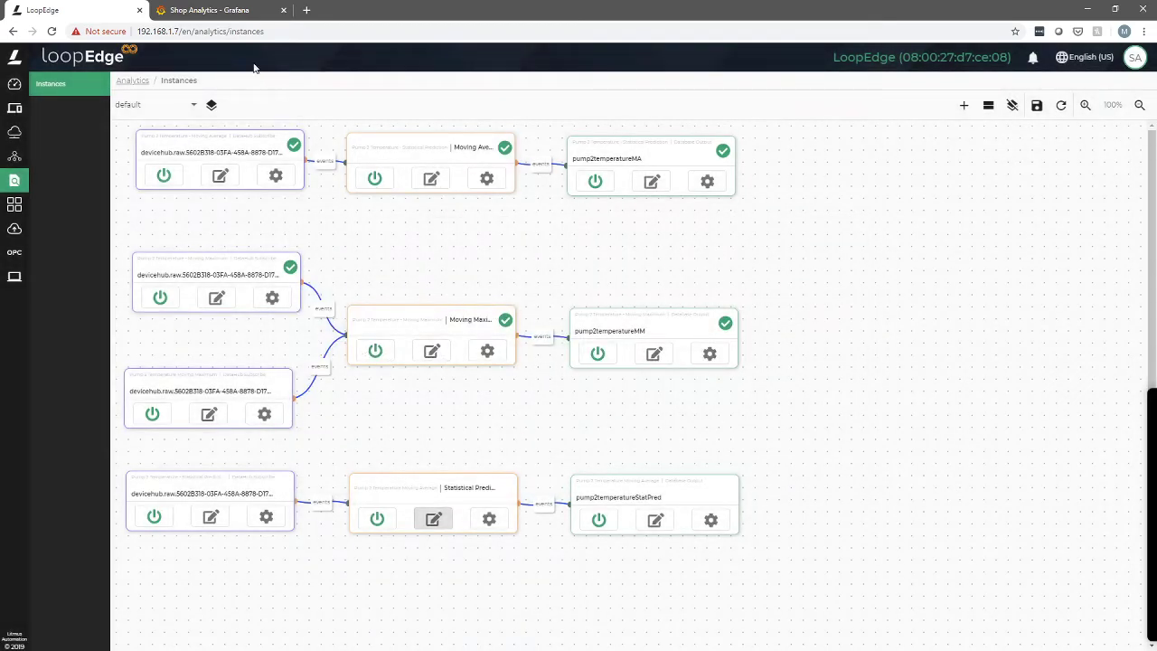
# - Check the Pump 2 Statistical Prediction panel on the Shop Analytics Grafana dashboard, then return to LoopEdge
pyautogui.click(214, 11)
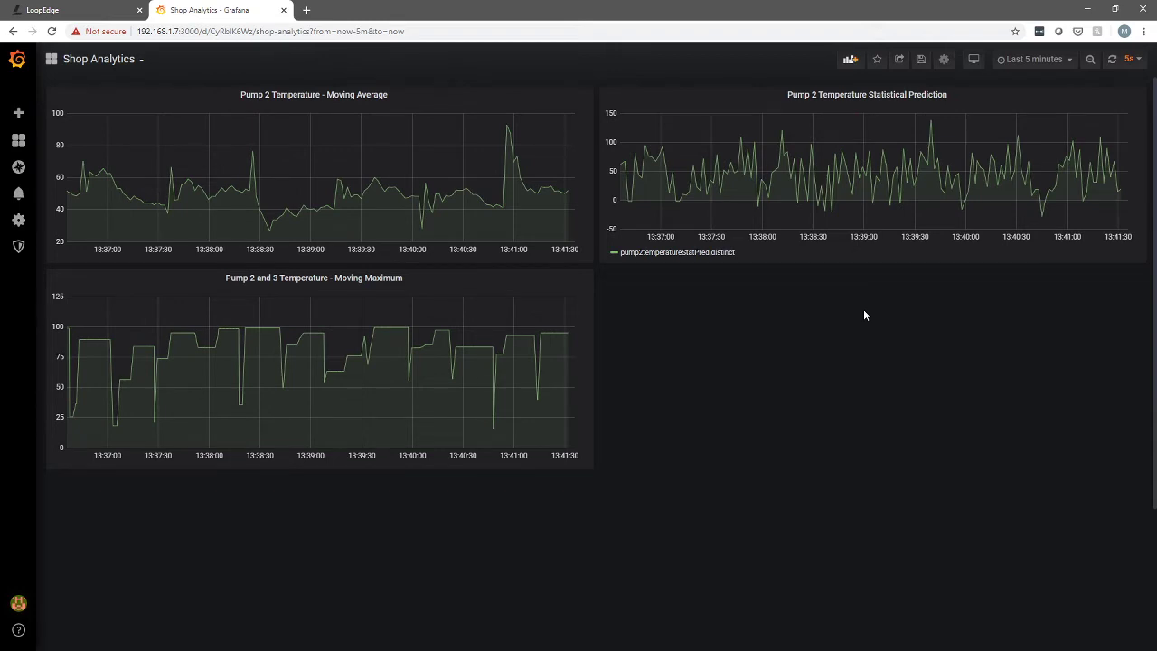
pyautogui.click(98, 18)
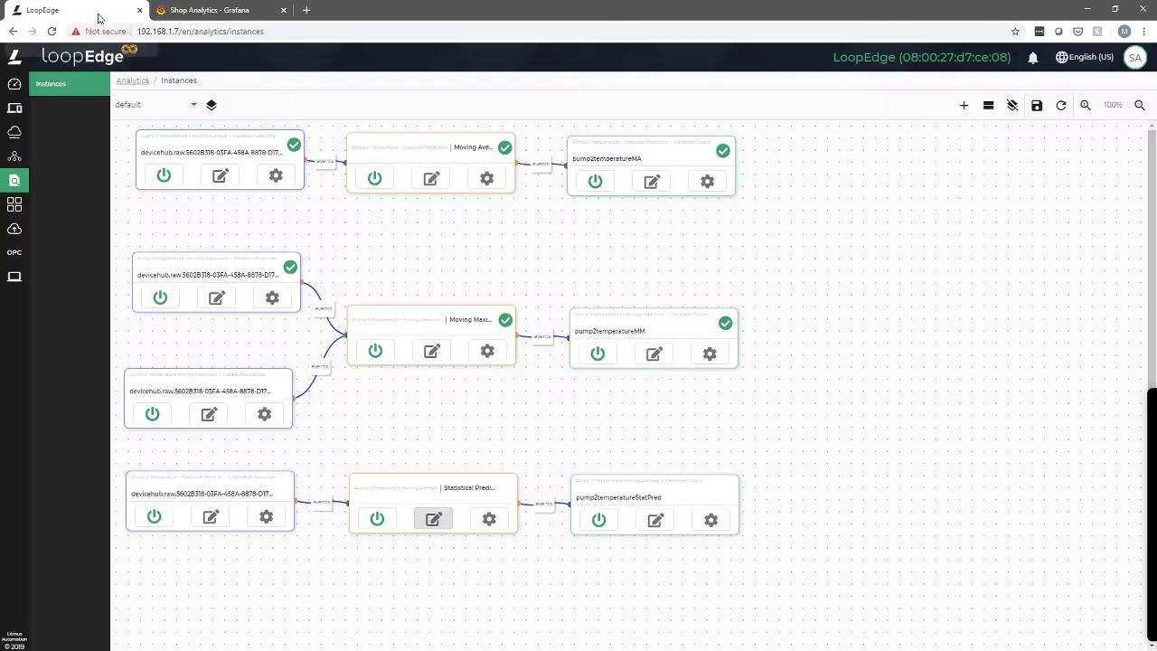
# - Start a new flow named 'Pump 3 Temperature - Statistical Prediction'
pyautogui.click(989, 107)
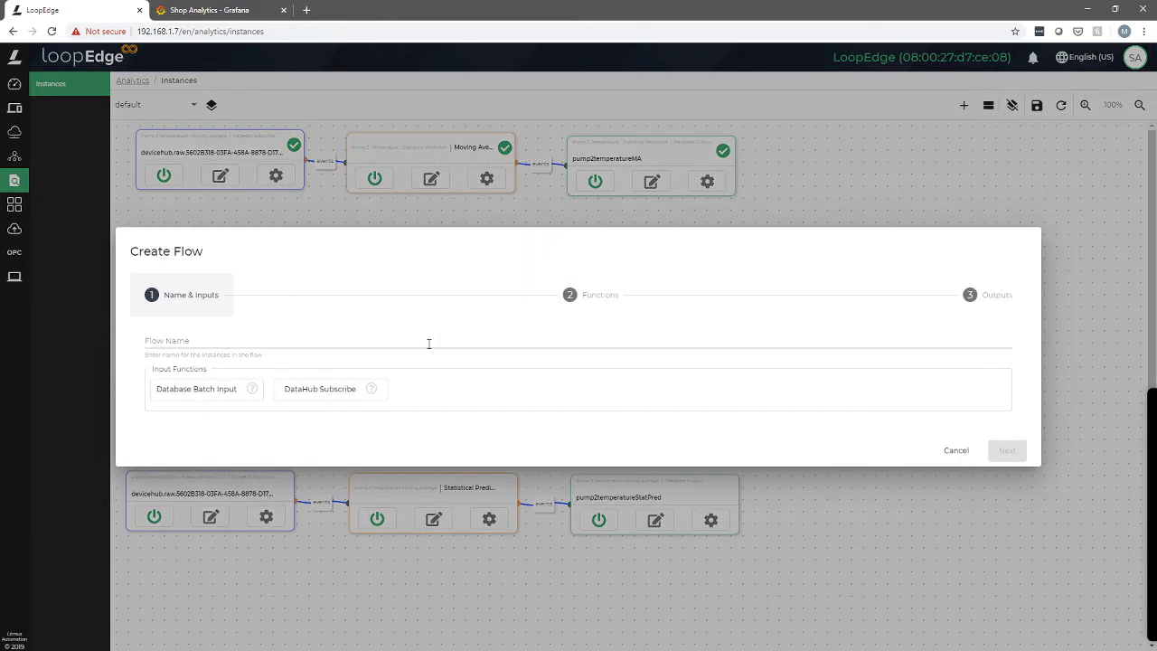
pyautogui.click(429, 343)
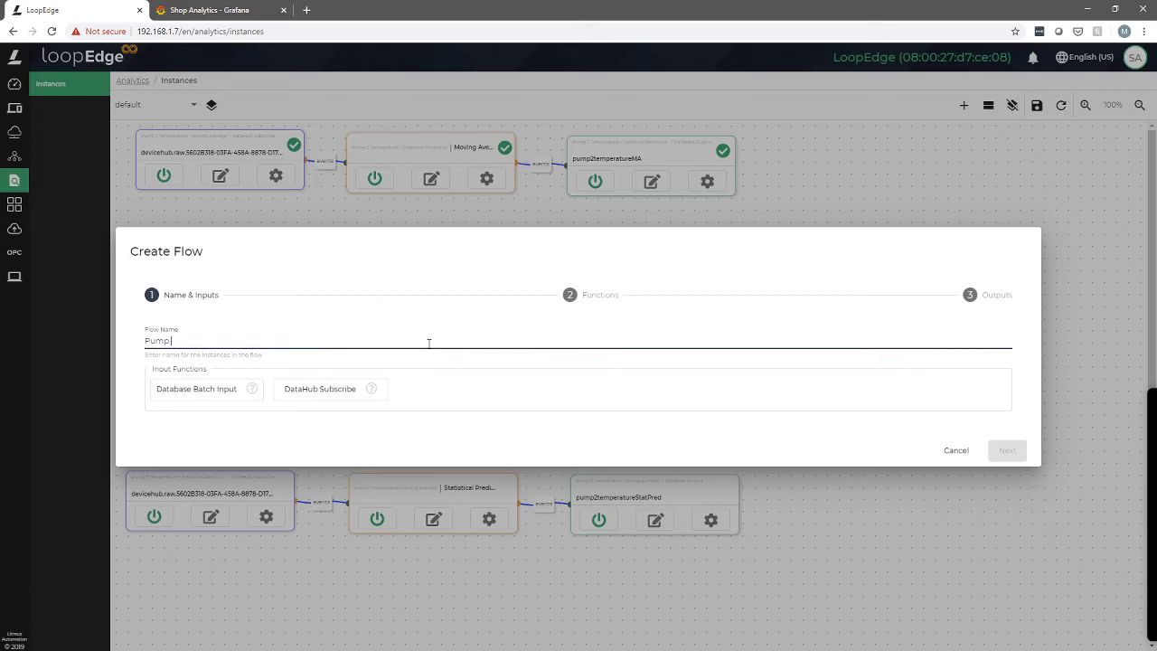
pyautogui.write('Pump 3 Temperature - Statistical Prediction')
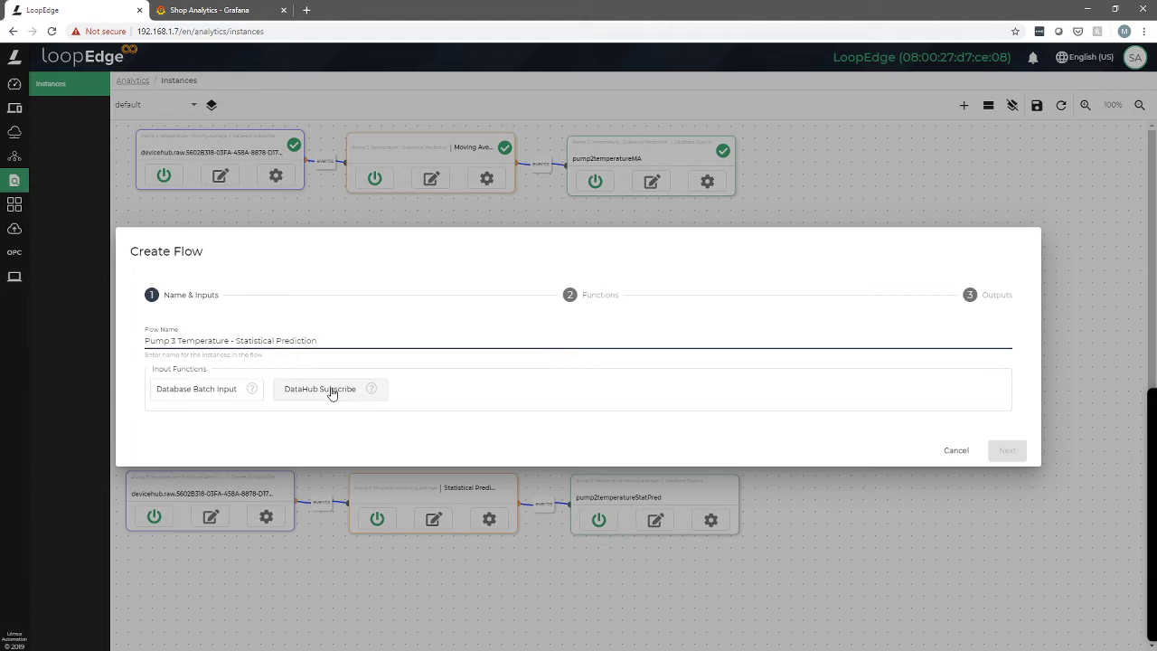
# - Make the flow's input a DataHub subscription to FuelPump3.Temperature and continue to Functions
pyautogui.click(331, 390)
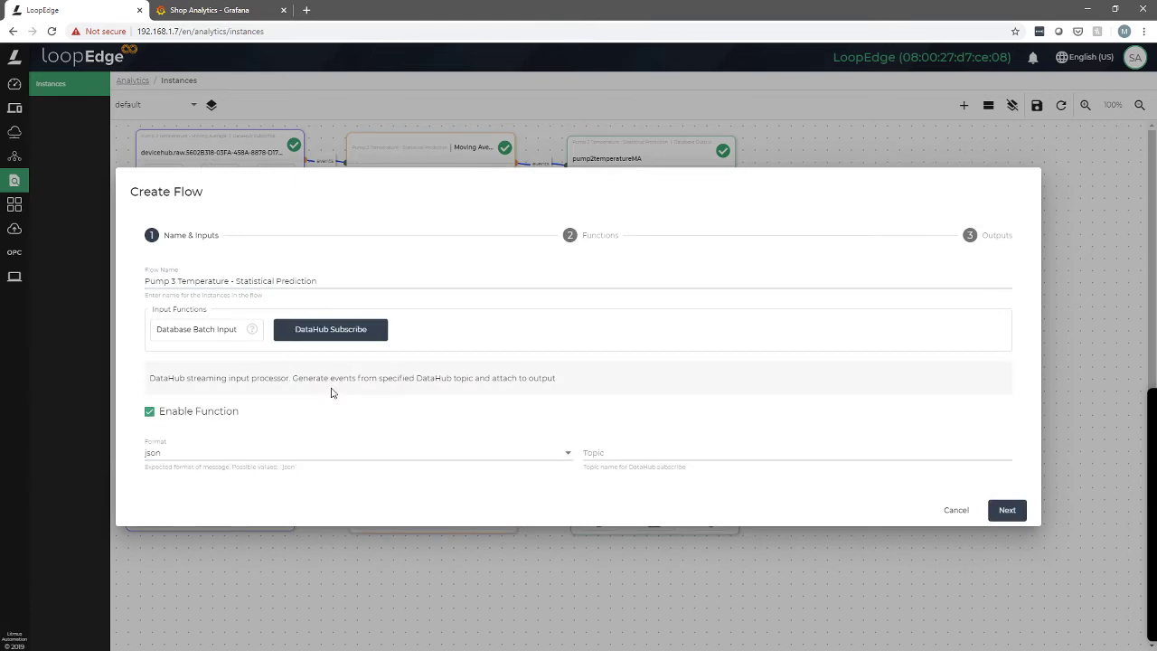
pyautogui.click(670, 453)
pyautogui.scroll(-5, 695, 503)
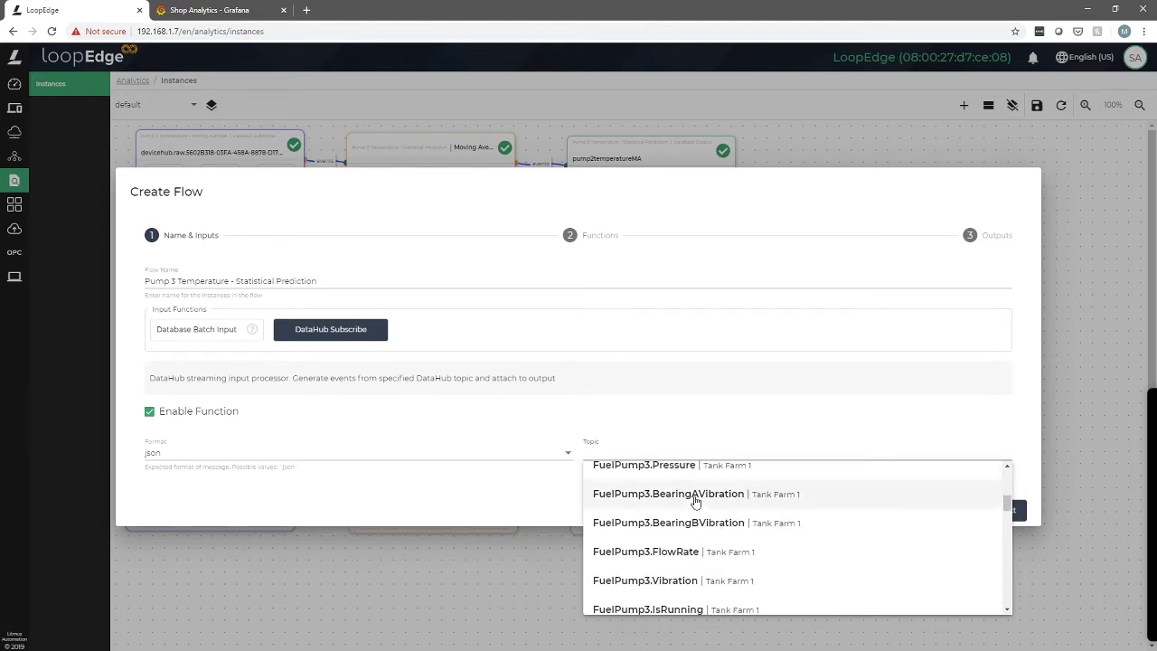
pyautogui.scroll(1, 695, 502)
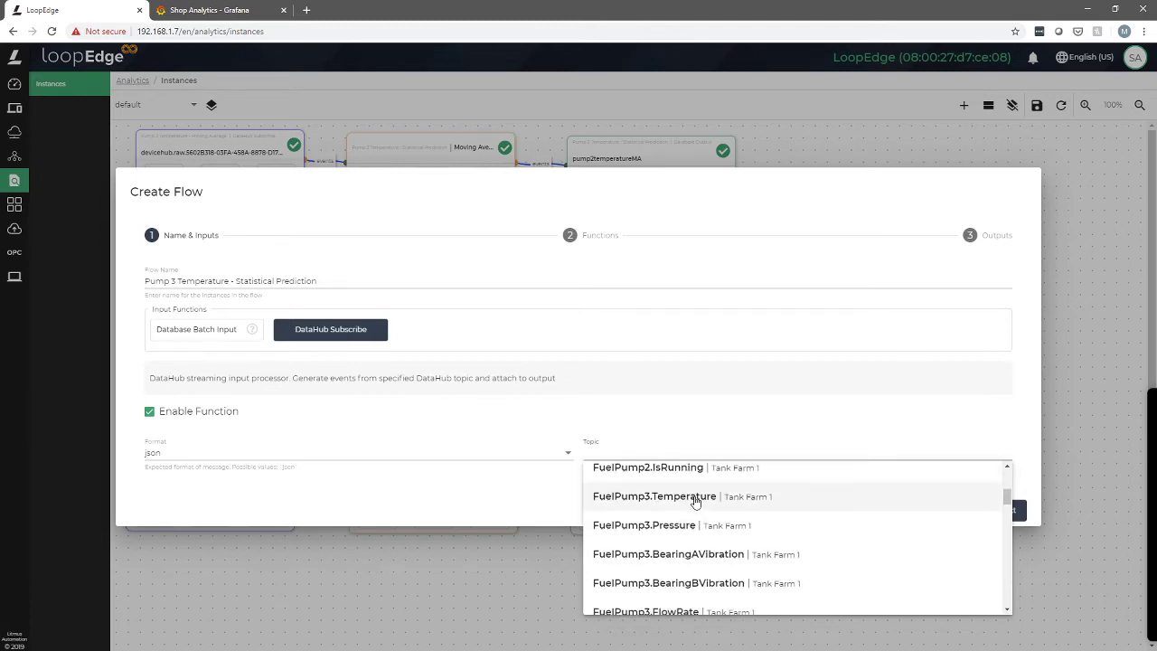
pyautogui.click(695, 499)
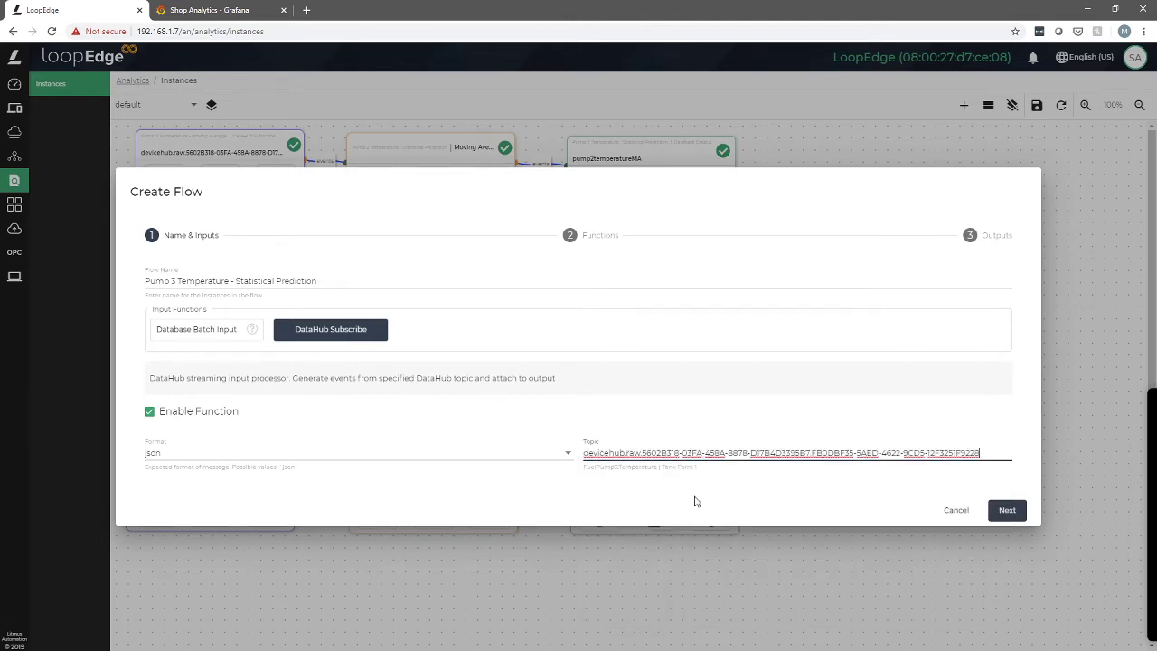
pyautogui.click(1009, 515)
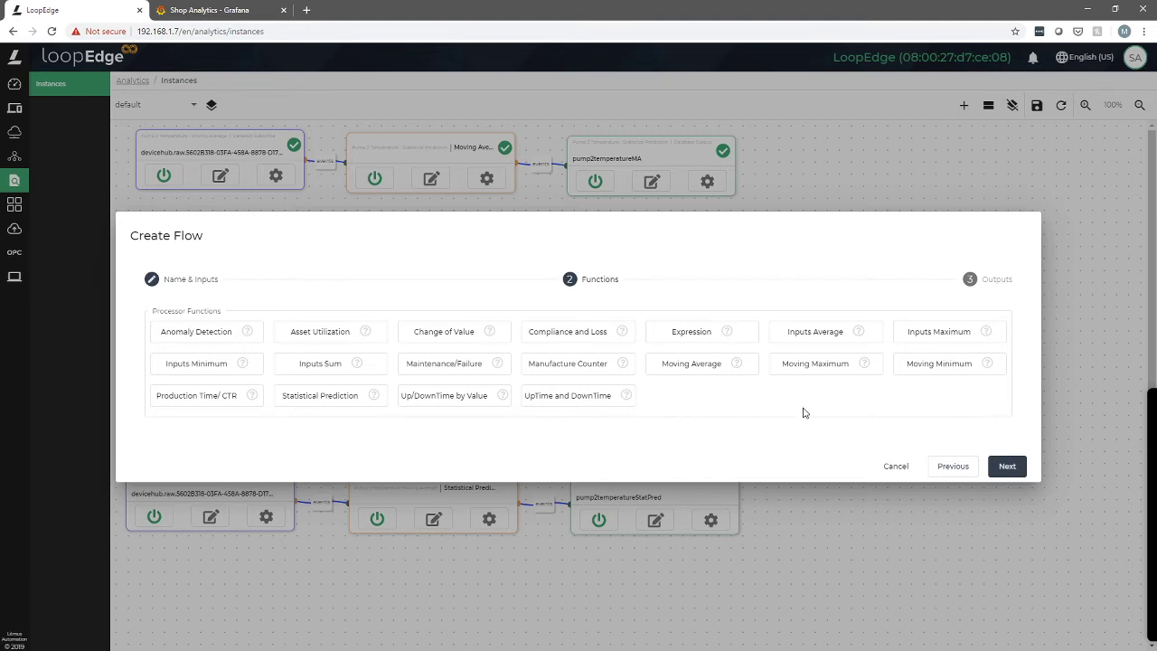
# - Use Statistical Prediction as the function, outputting to database tsdata, measurement pump3temperatureSP
pyautogui.click(331, 404)
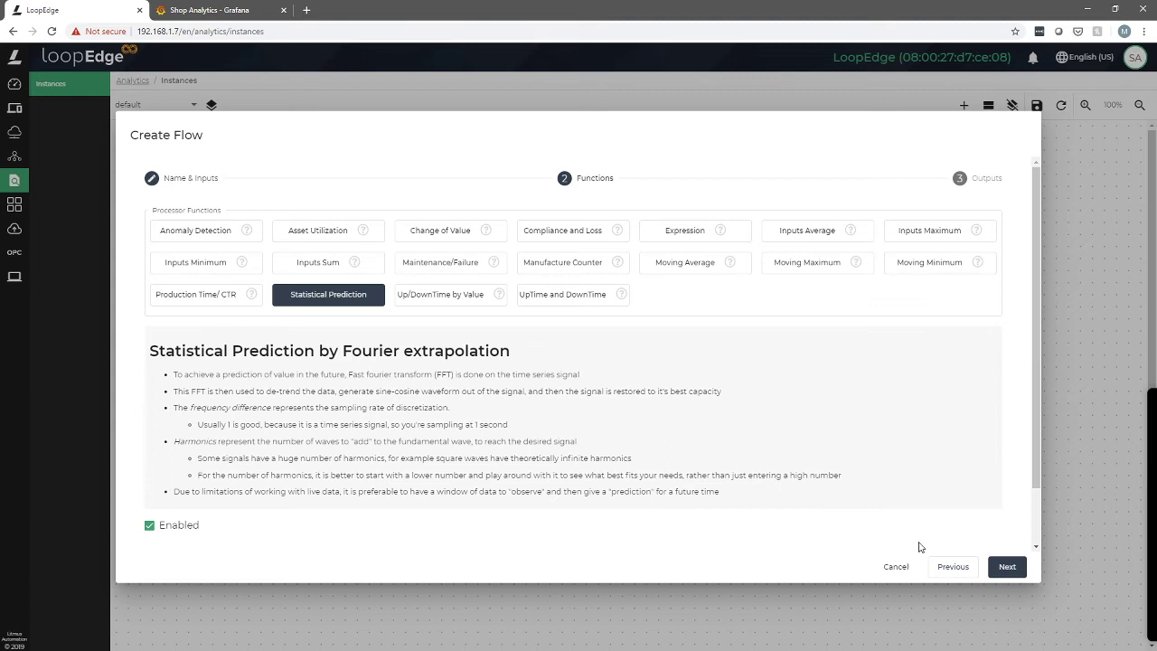
pyautogui.click(1007, 567)
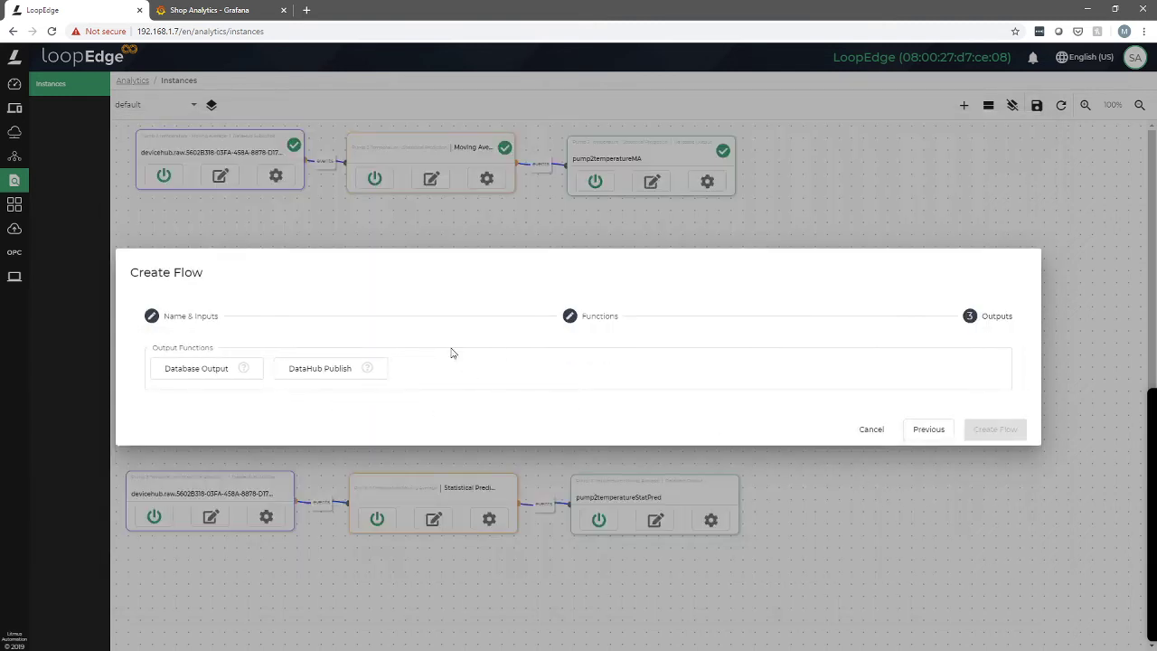
pyautogui.click(191, 371)
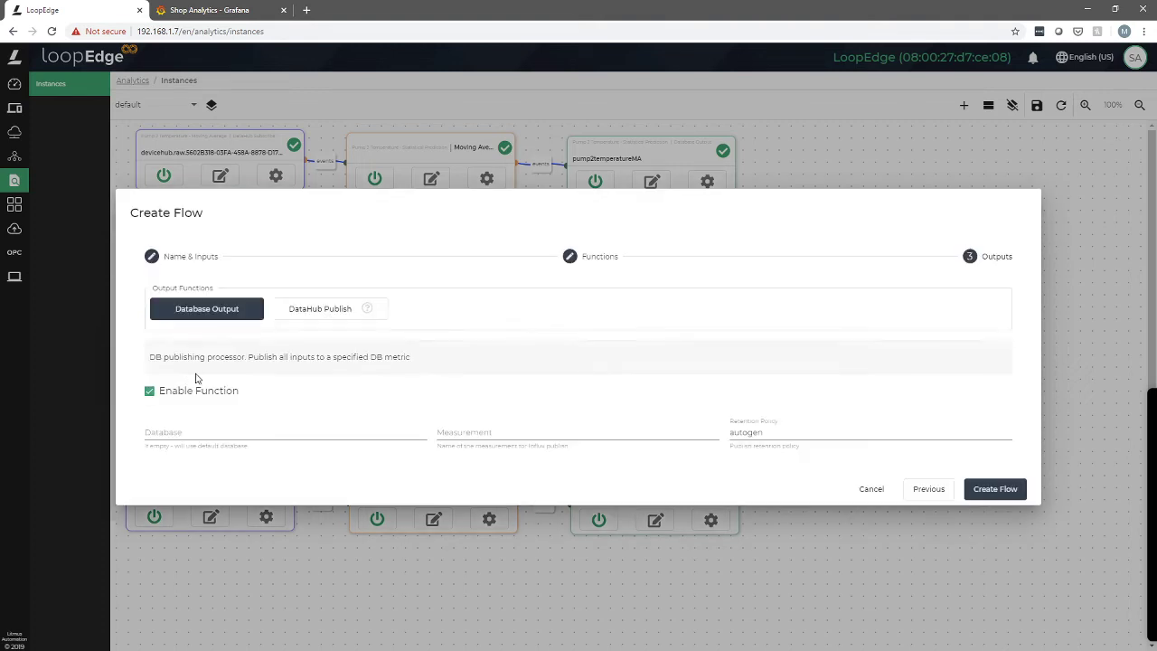
pyautogui.click(207, 435)
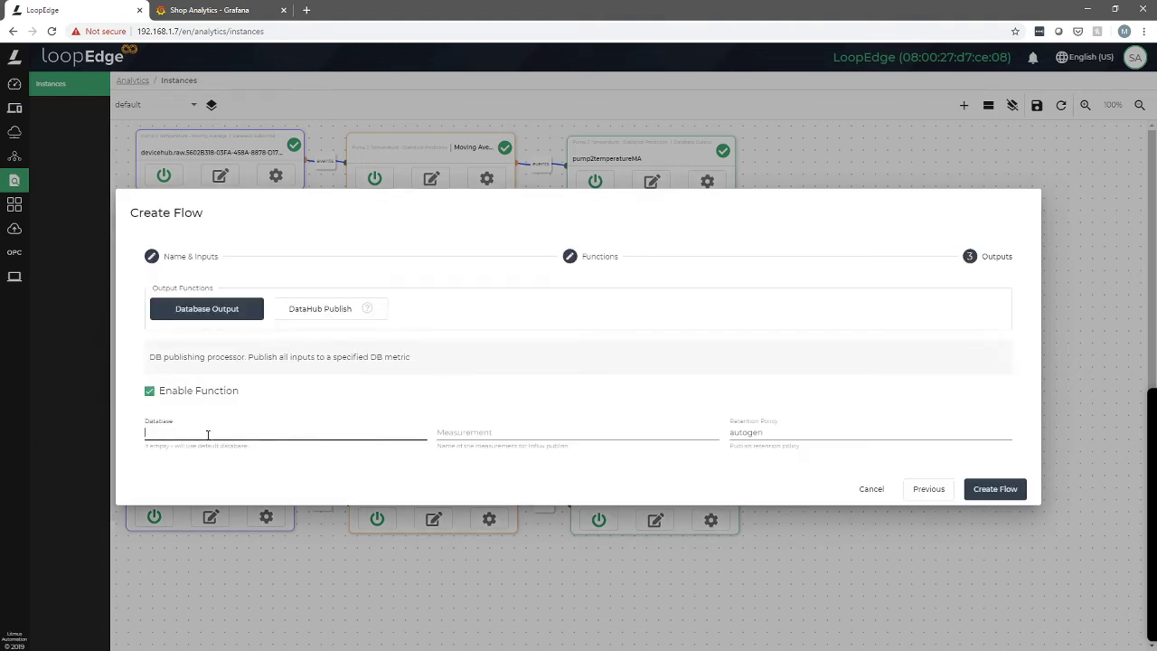
pyautogui.write('tsdata')
pyautogui.click(512, 431)
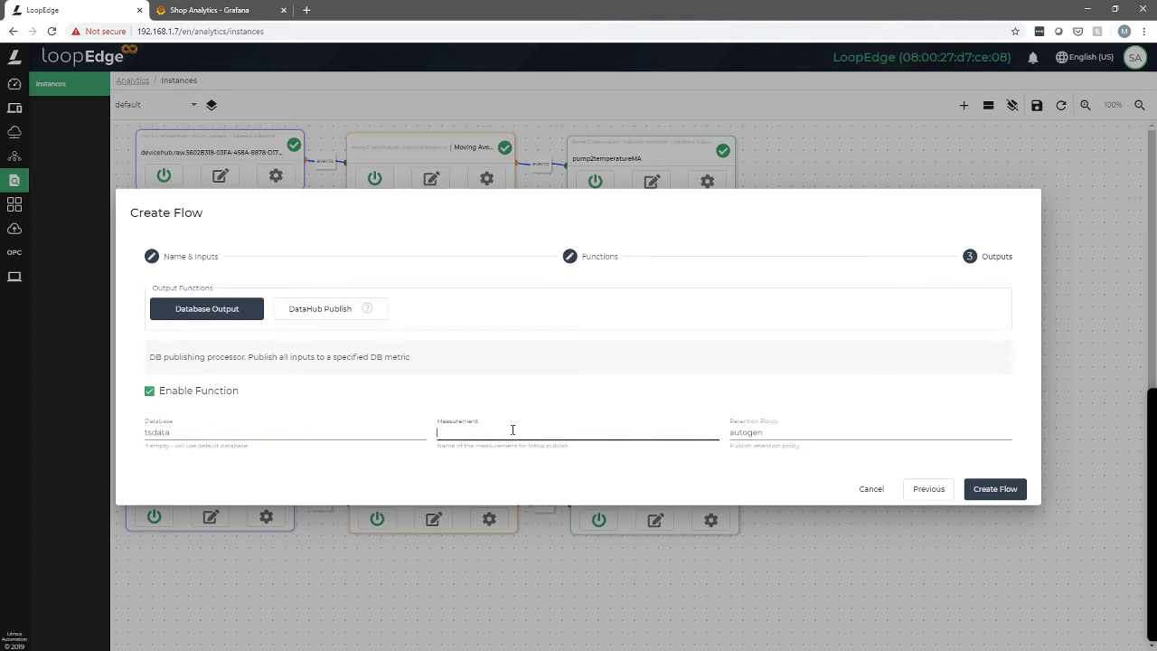
pyautogui.write('pump3temperatureSP')
# - Create the flow, move the Pump 2 prediction nodes upward, and save the map layout
pyautogui.click(996, 489)
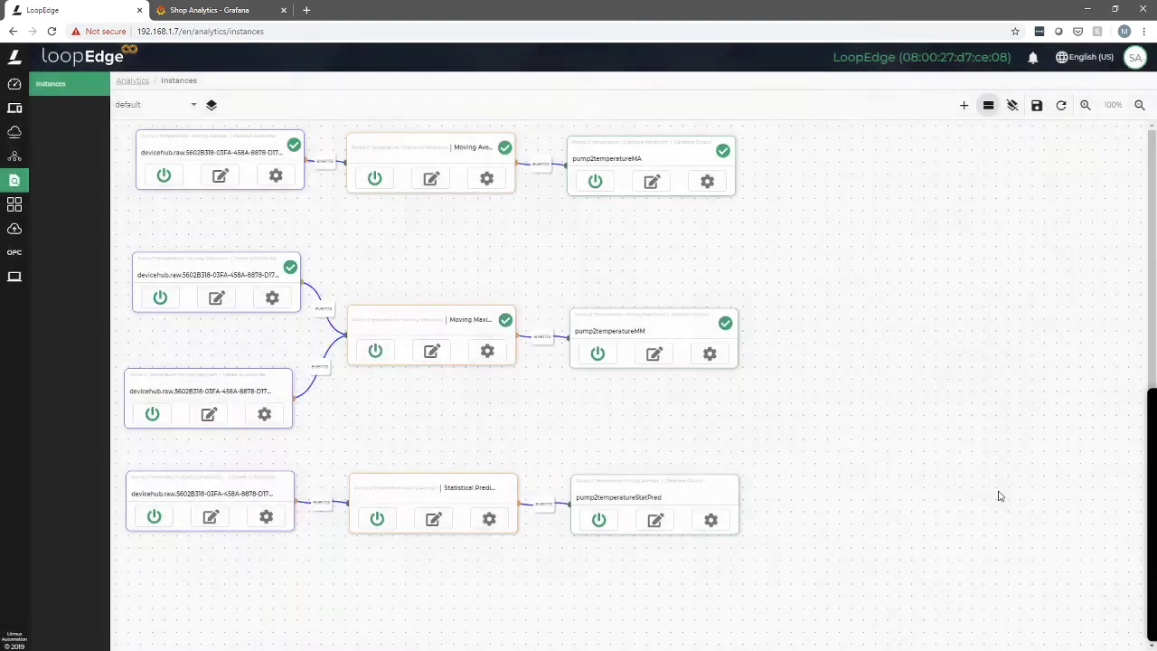
pyautogui.moveTo(203, 489); pyautogui.dragTo(197, 473)
pyautogui.moveTo(406, 487); pyautogui.dragTo(400, 459)
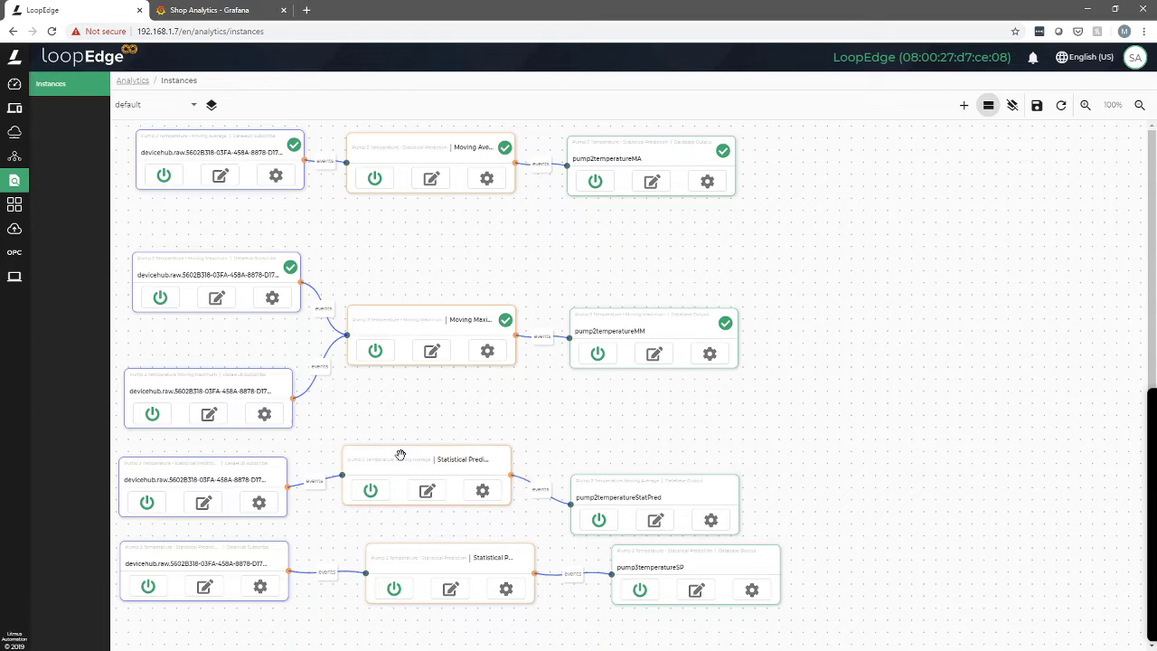
pyautogui.moveTo(646, 493); pyautogui.dragTo(652, 450)
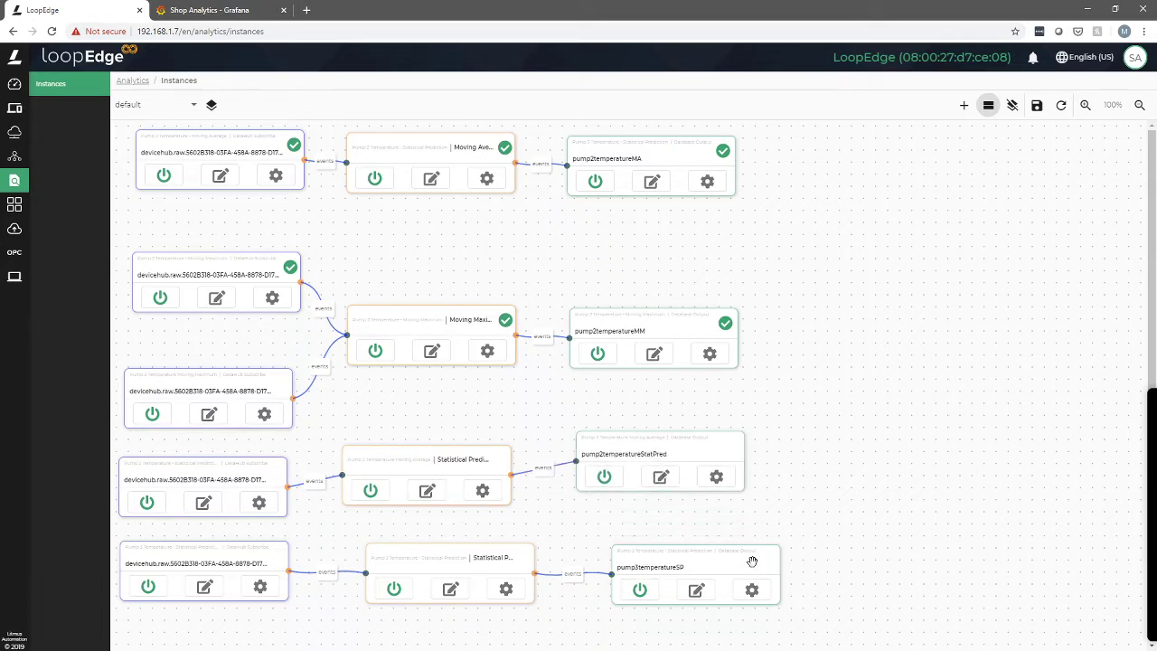
pyautogui.click(1038, 107)
# - Add a new Shop Analytics panel with a query reading from pump3temperatureSP
pyautogui.click(217, 9)
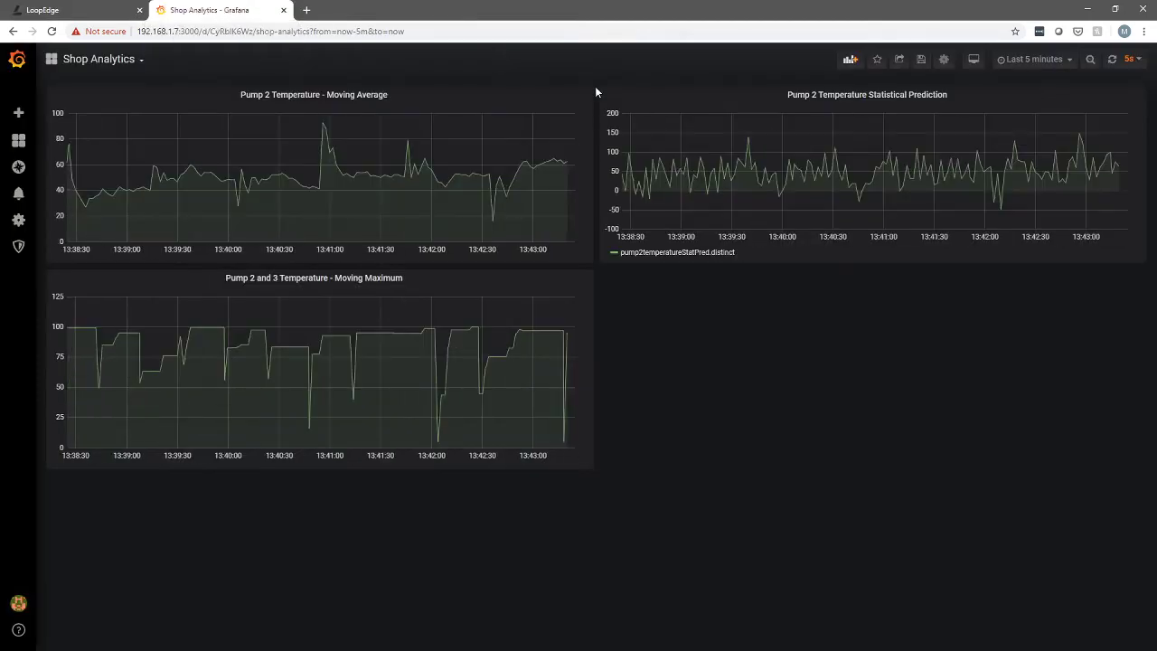
pyautogui.click(848, 61)
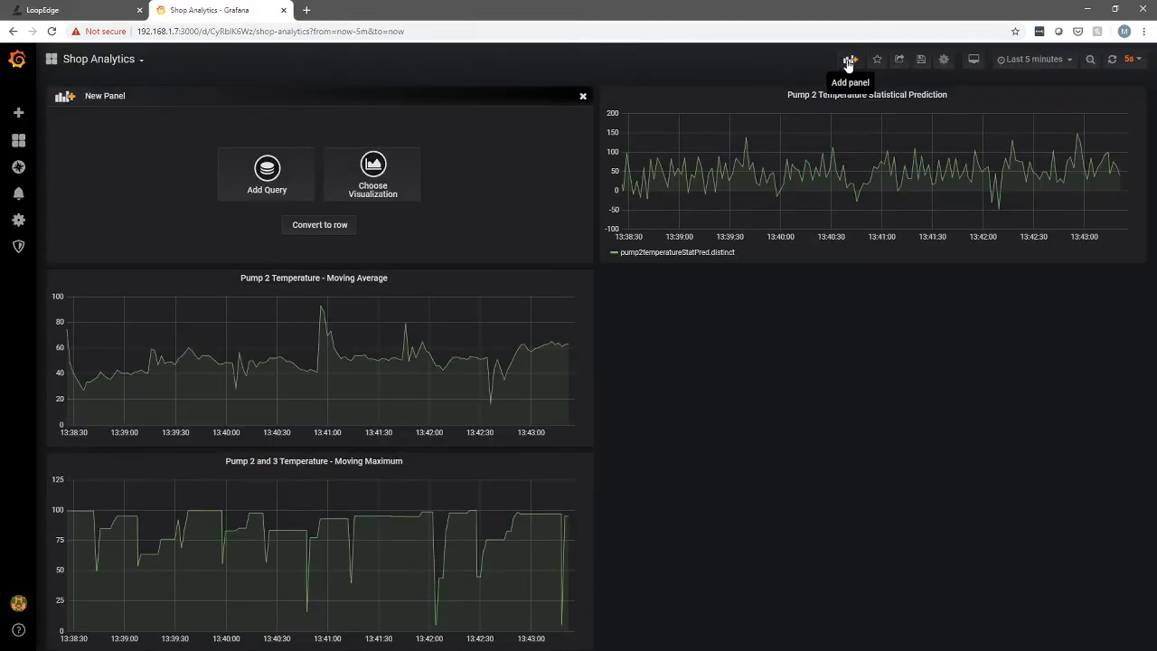
pyautogui.click(282, 174)
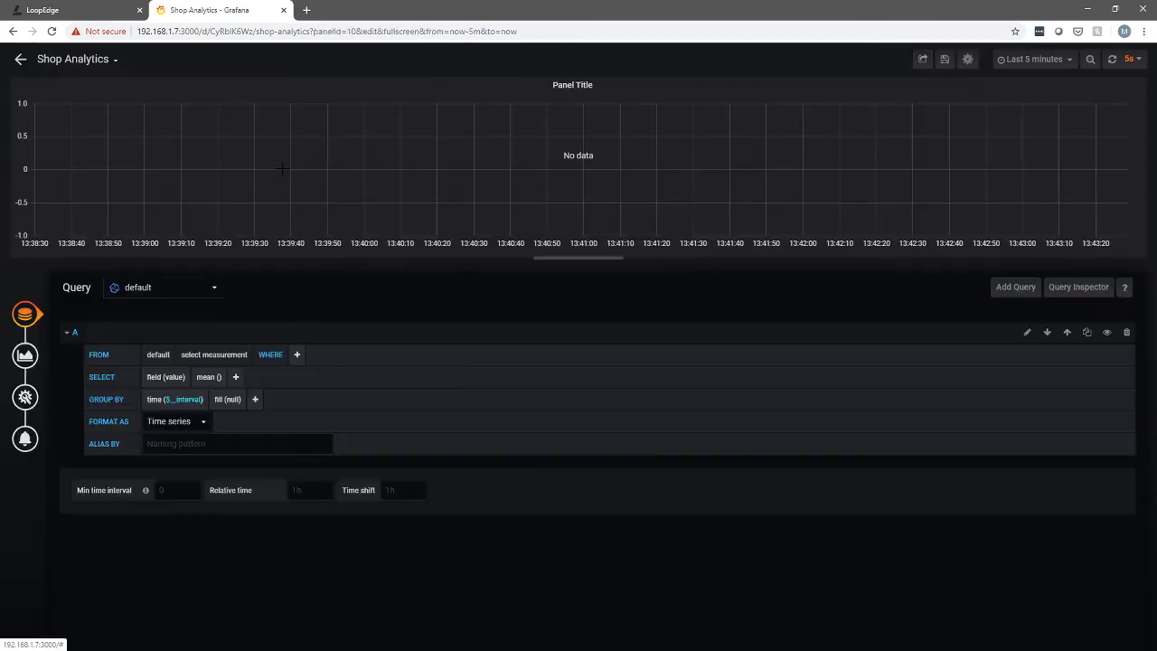
pyautogui.click(220, 357)
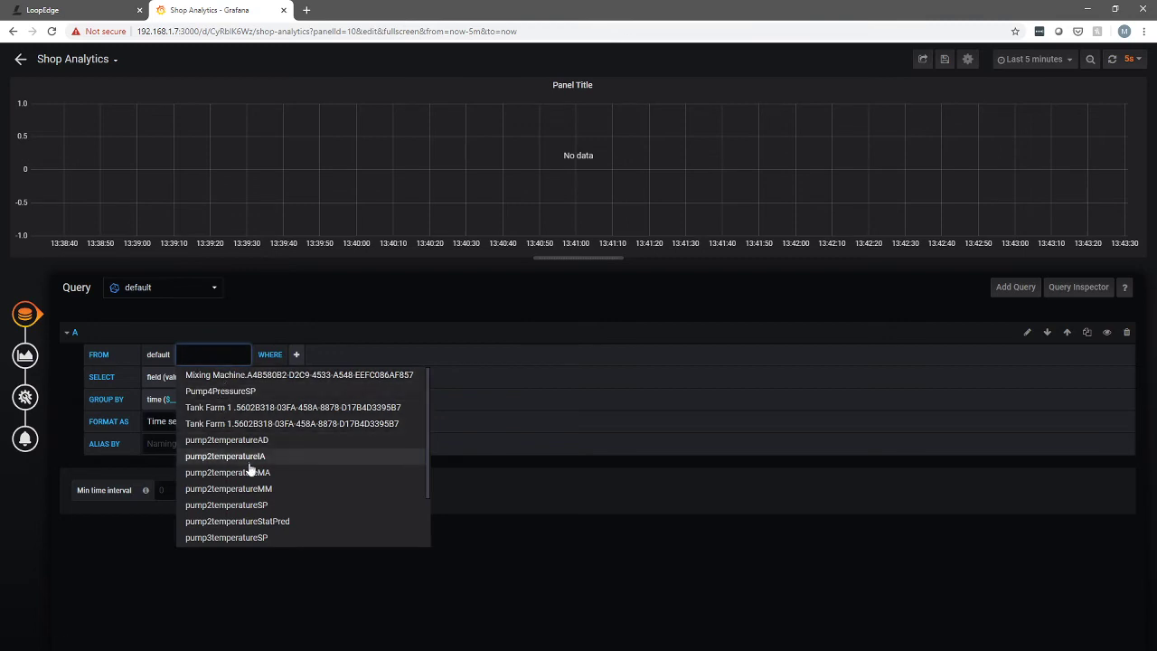
pyautogui.click(245, 540)
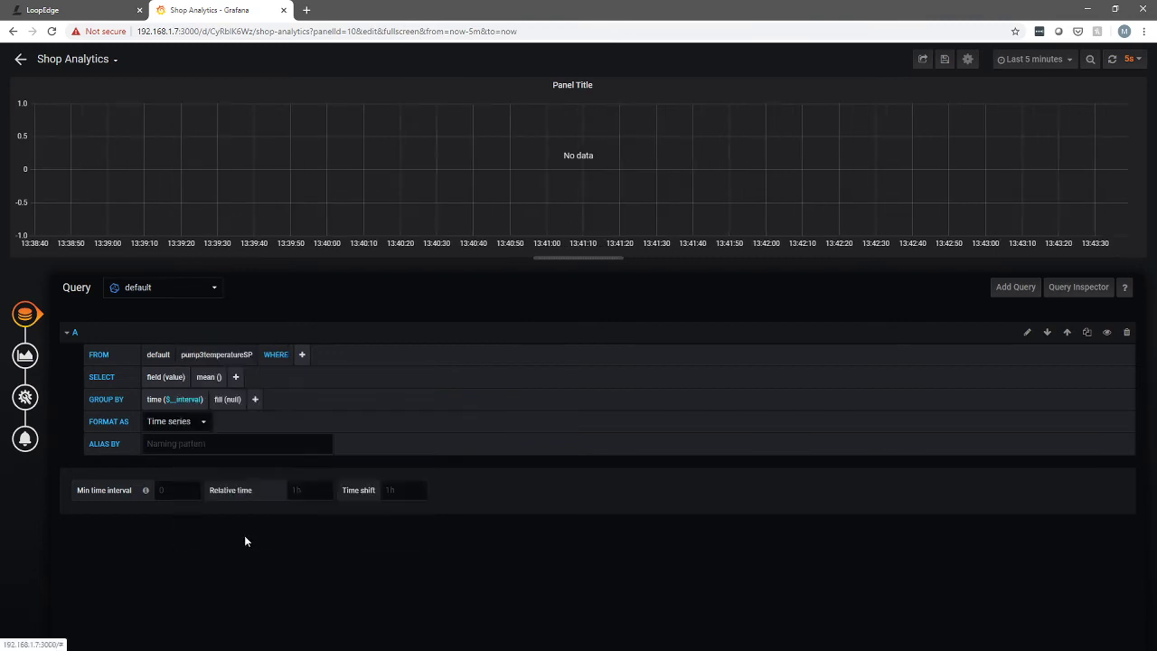
# - Make the query select distinct() of the prediction field
pyautogui.click(235, 377)
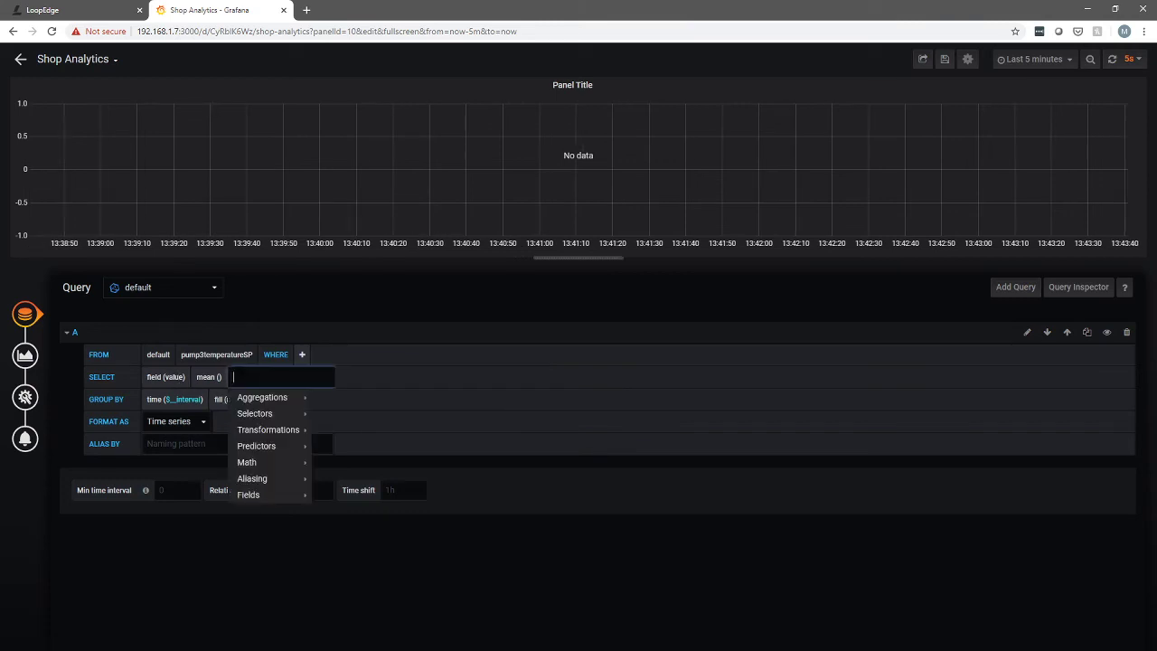
pyautogui.moveTo(255, 418)
pyautogui.moveTo(272, 398)
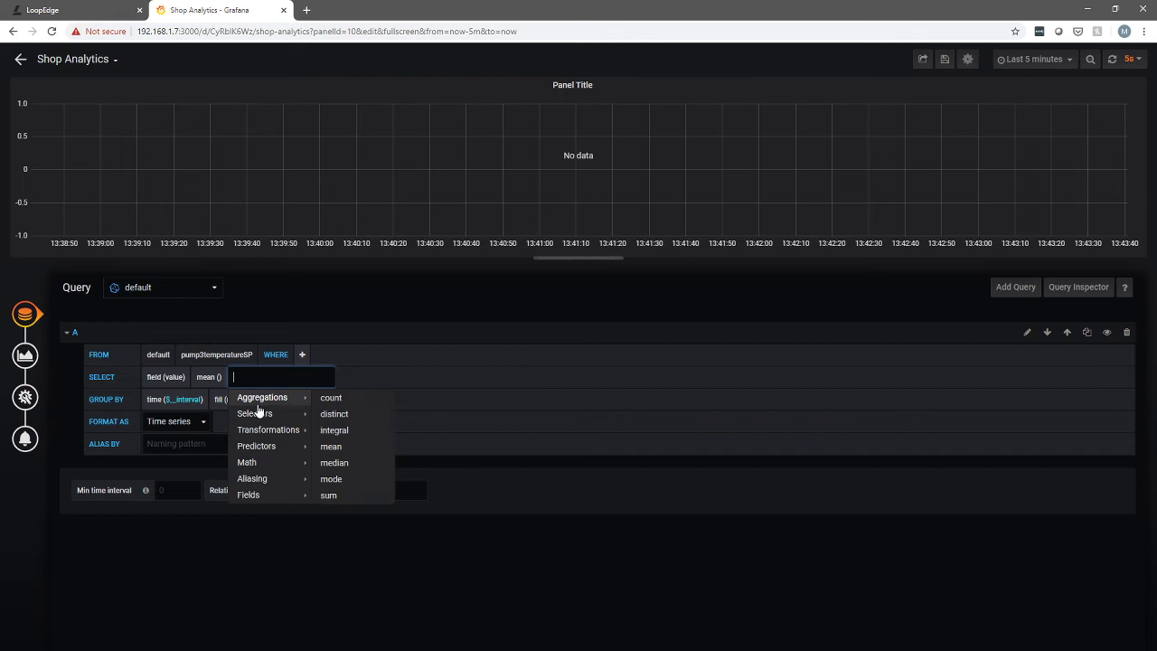
pyautogui.click(333, 414)
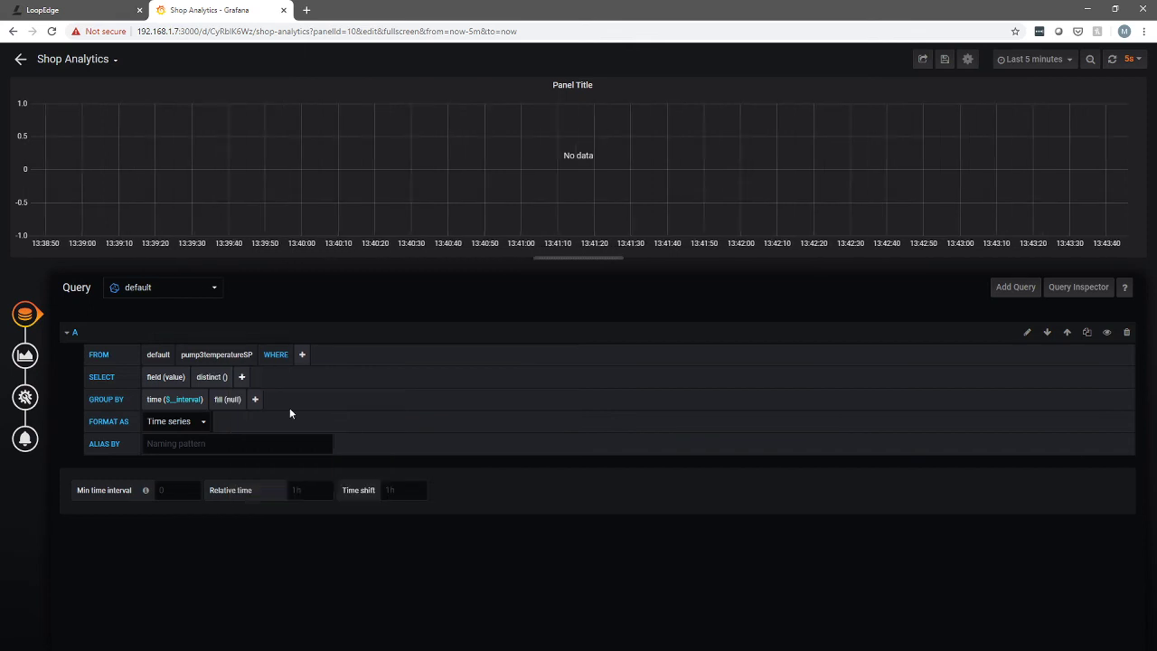
pyautogui.click(176, 377)
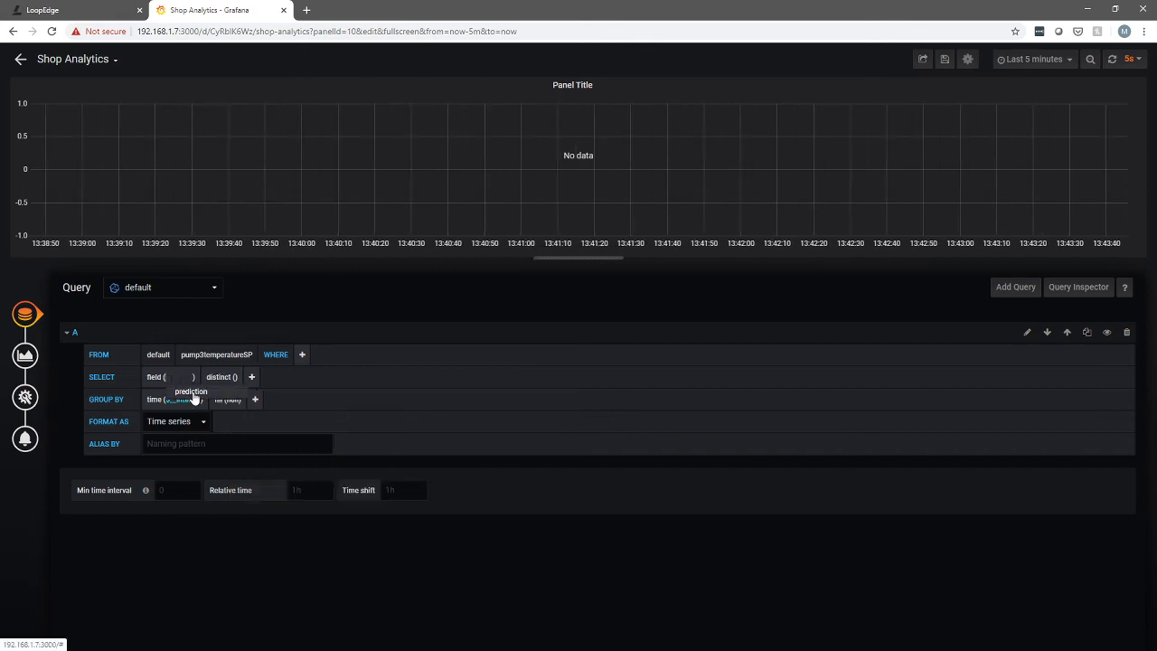
pyautogui.click(192, 393)
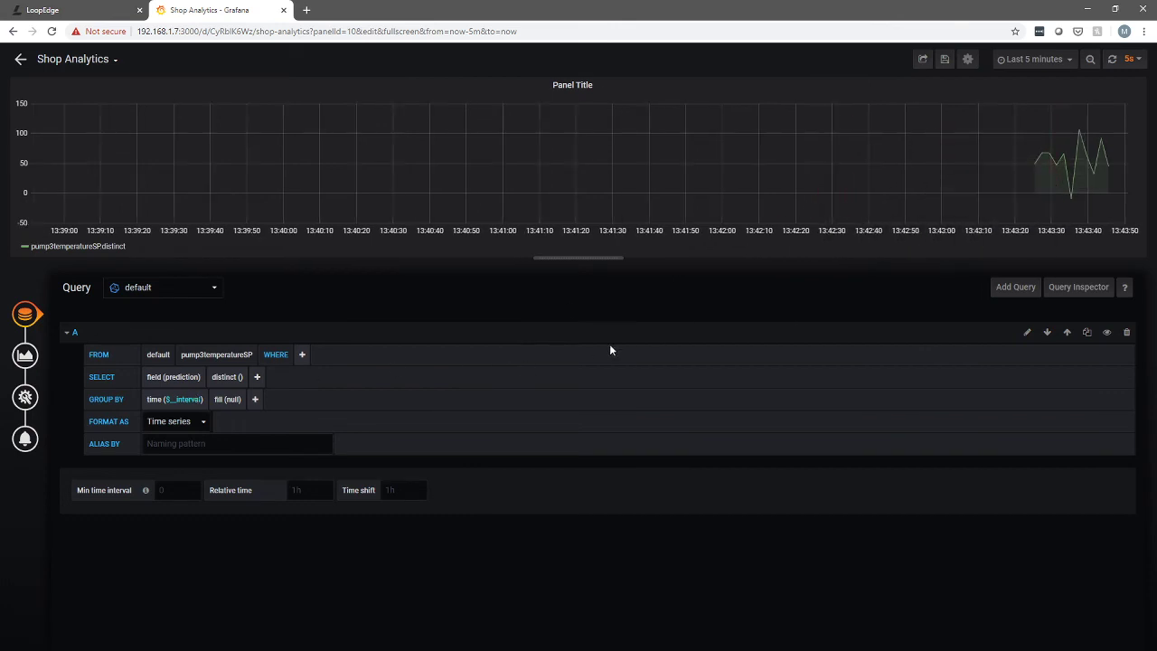
# - Enter 'Pump 3 Temperature Statistical Prediction' as the panel title in General settings
pyautogui.click(26, 404)
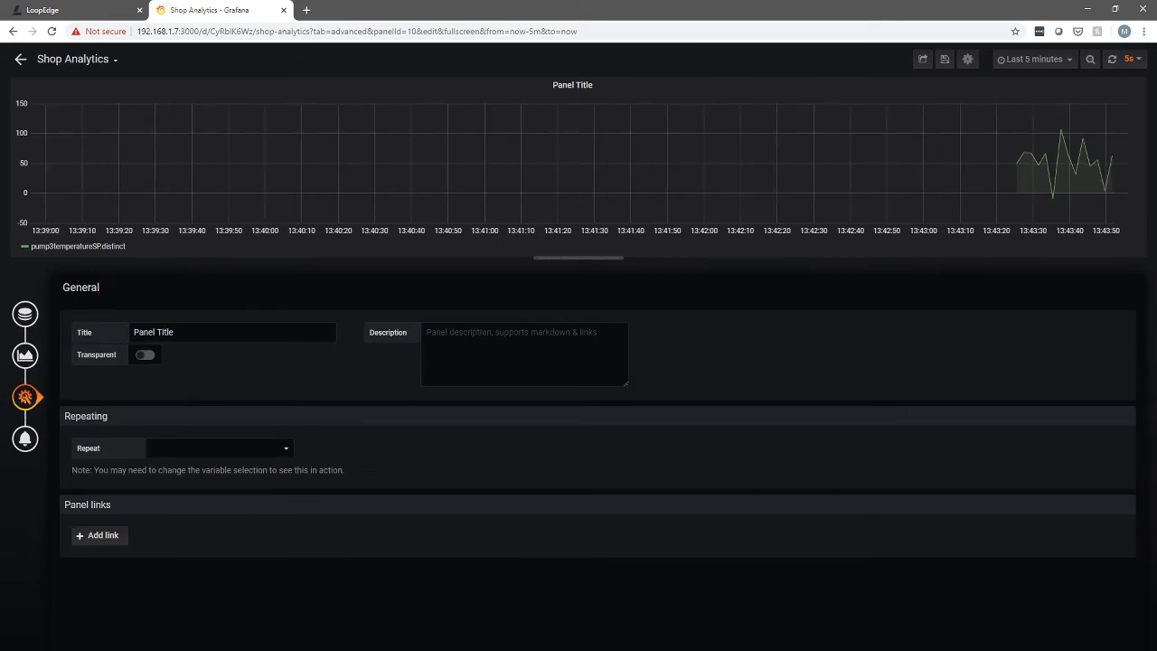
pyautogui.click(101, 331)
pyautogui.write('P')
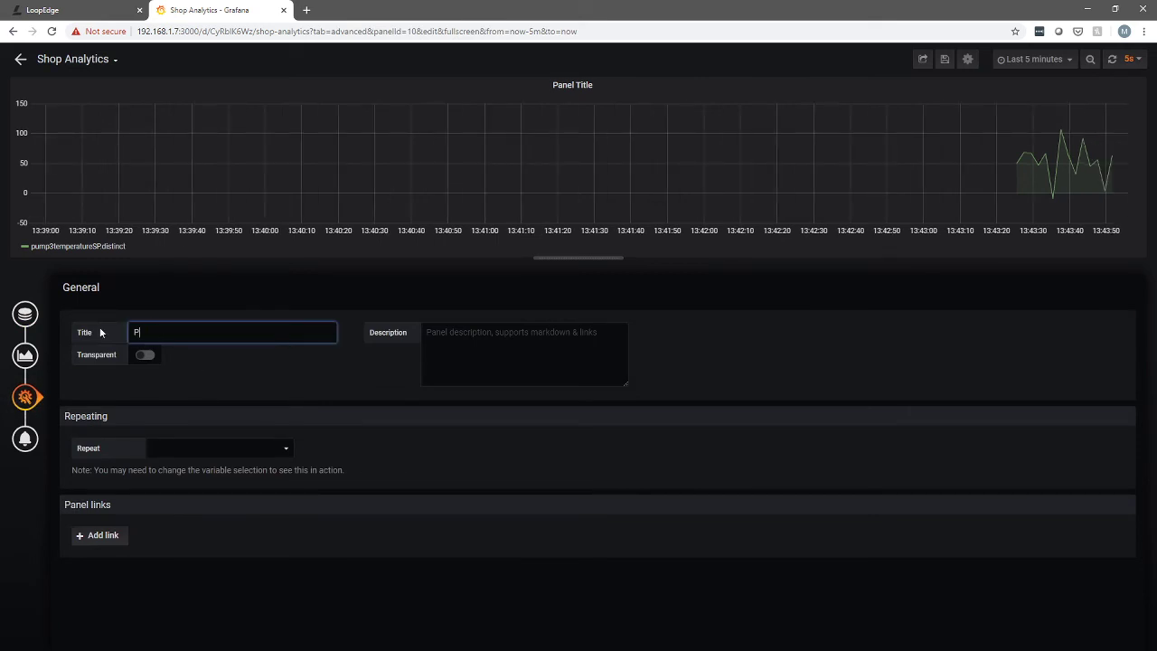
pyautogui.write('ump 3 Stat')
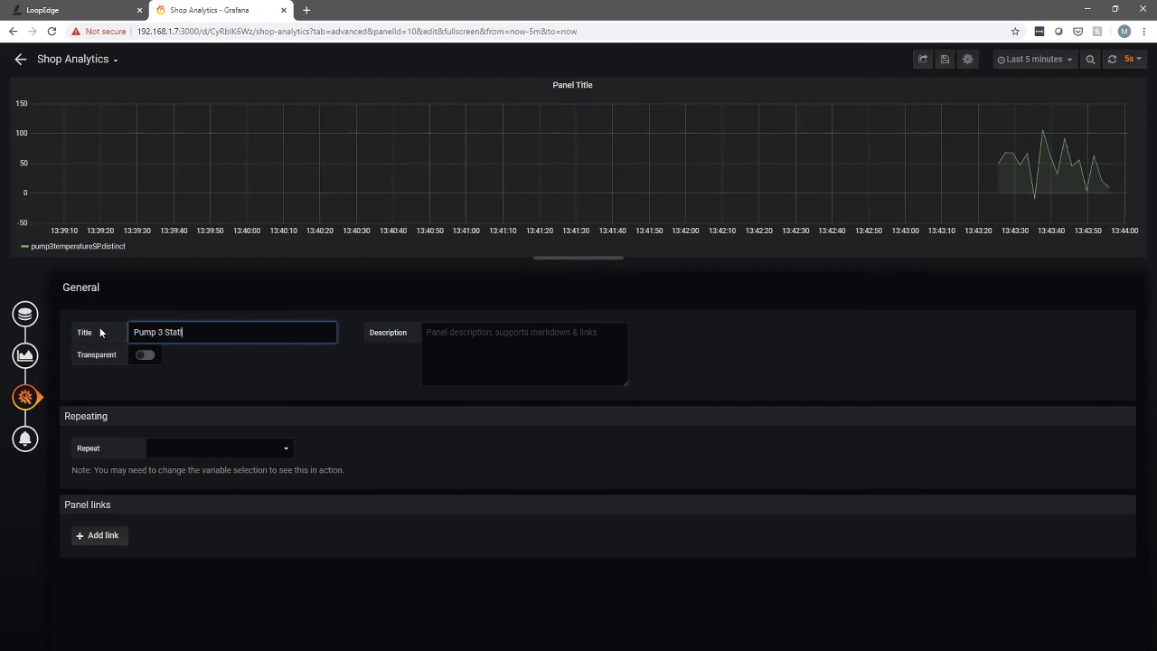
pyautogui.write('istic')
pyautogui.write('al Prediction')
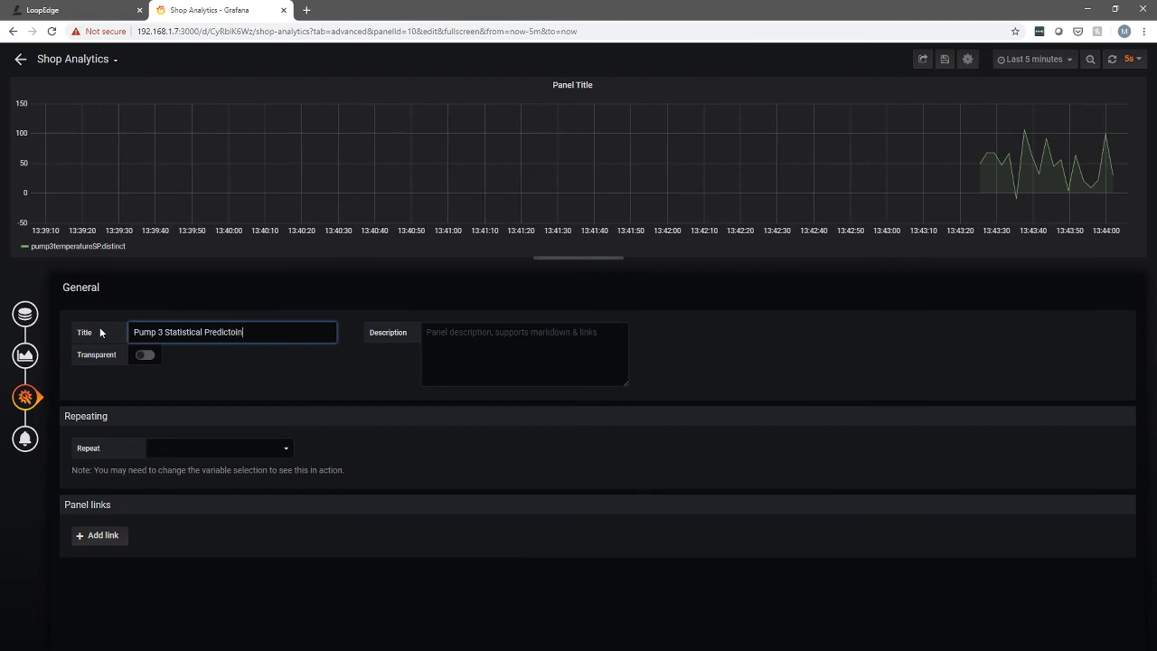
pyautogui.press('BackSpace')
pyautogui.press('BackSpace')
pyautogui.press('BackSpace')
pyautogui.write('ion')
pyautogui.write('Temperatur')
pyautogui.write('e')
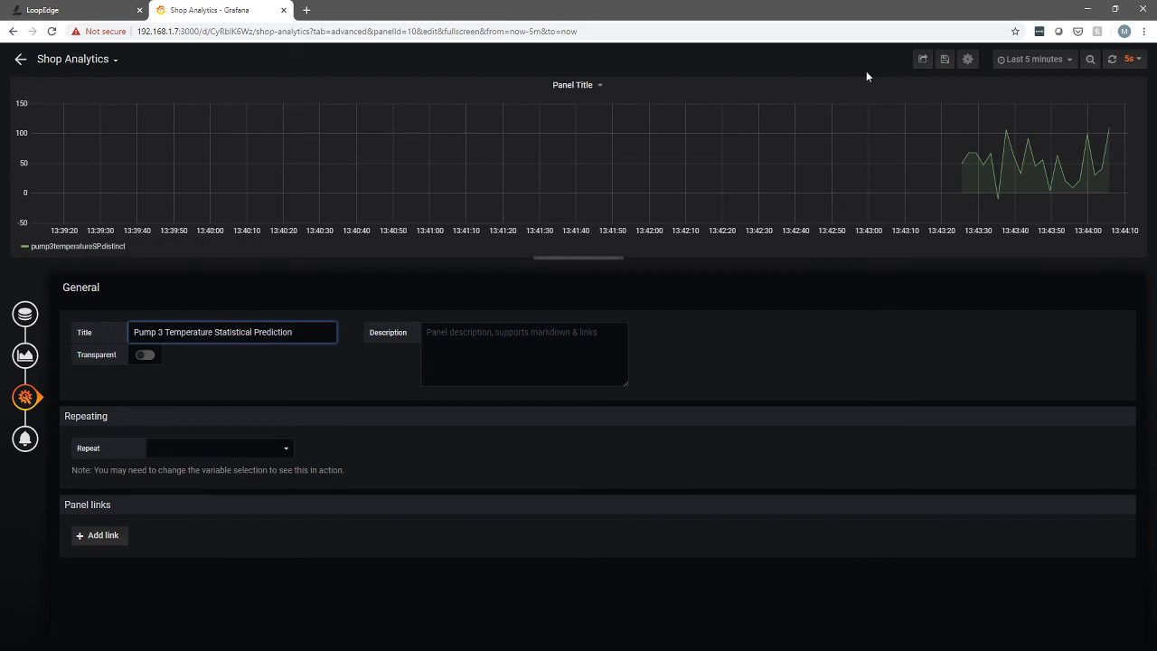
# - Save the Shop Analytics dashboard and go back to the full dashboard view
pyautogui.click(944, 60)
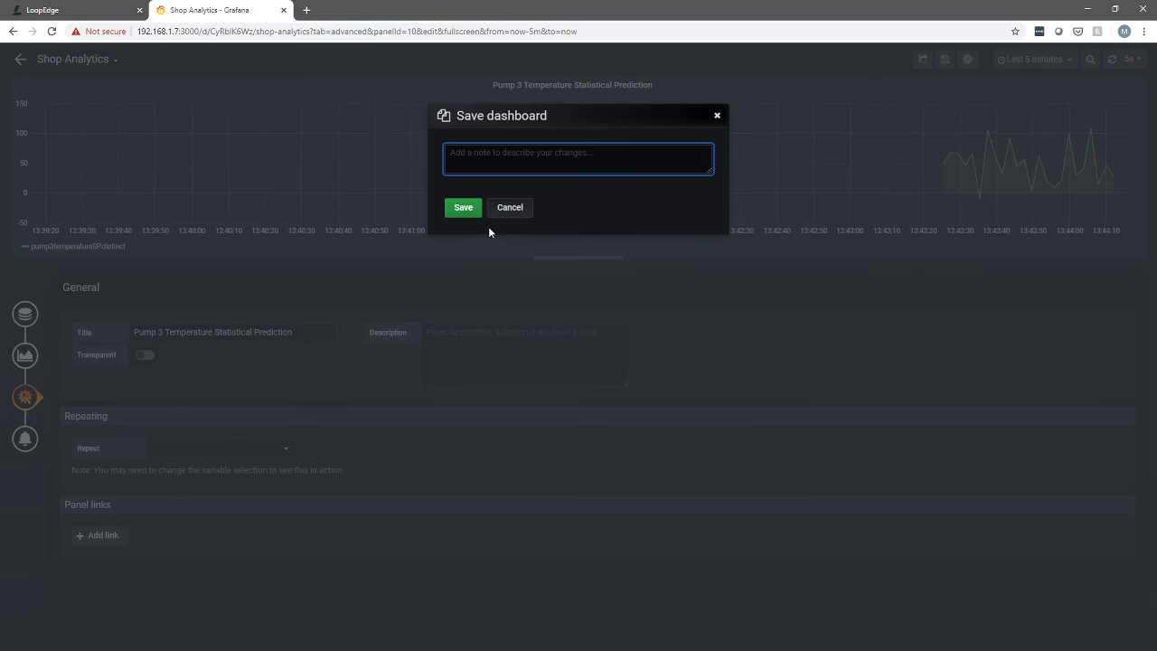
pyautogui.click(463, 207)
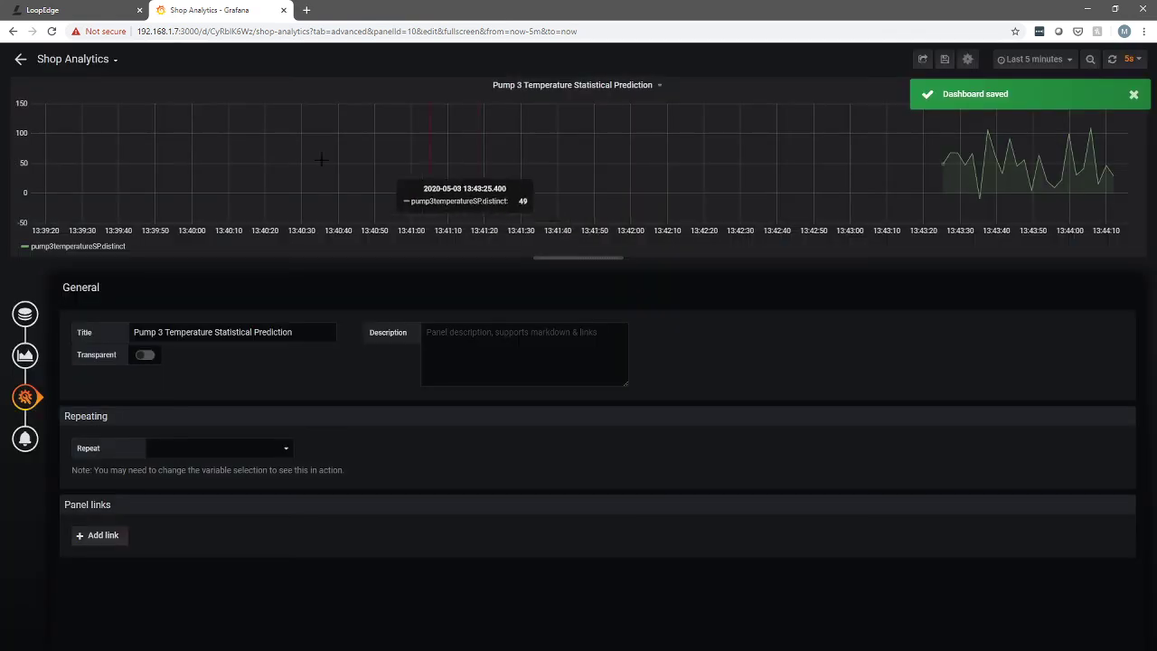
pyautogui.click(18, 61)
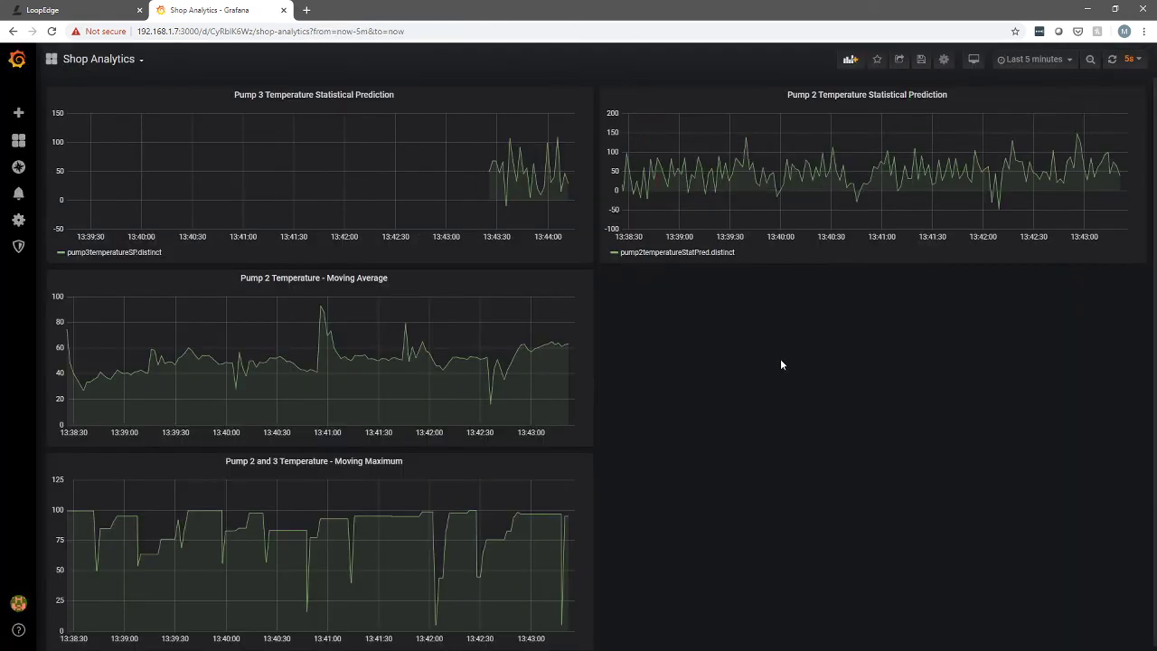